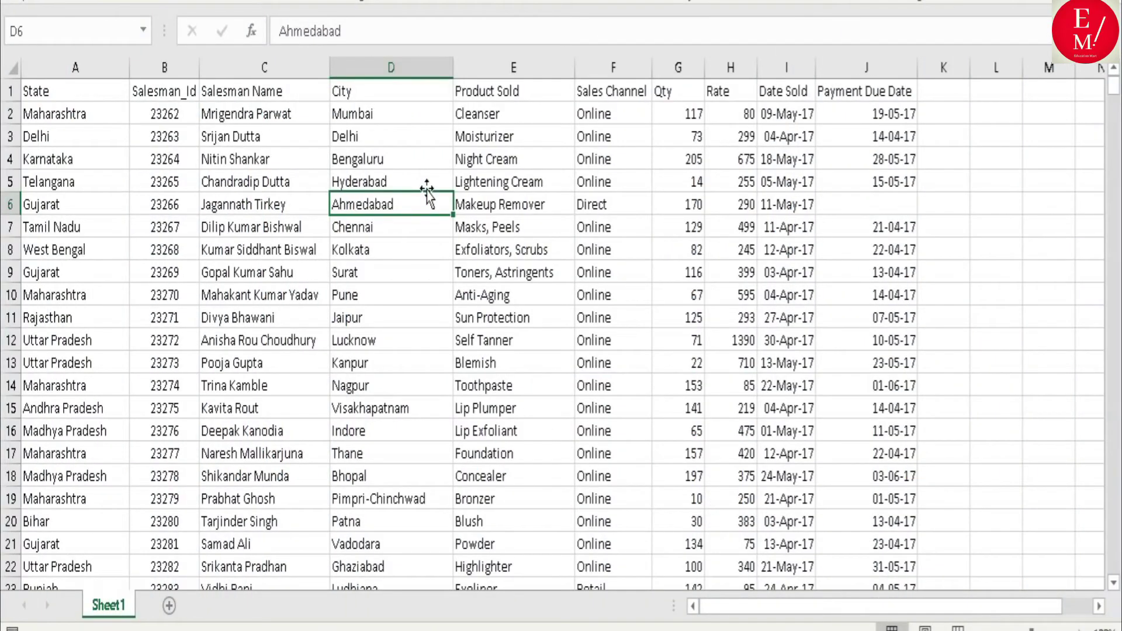
Step: Create an empty PivotTable2 on a new Sheet3 from the full sales data range
key("ctrl+a")
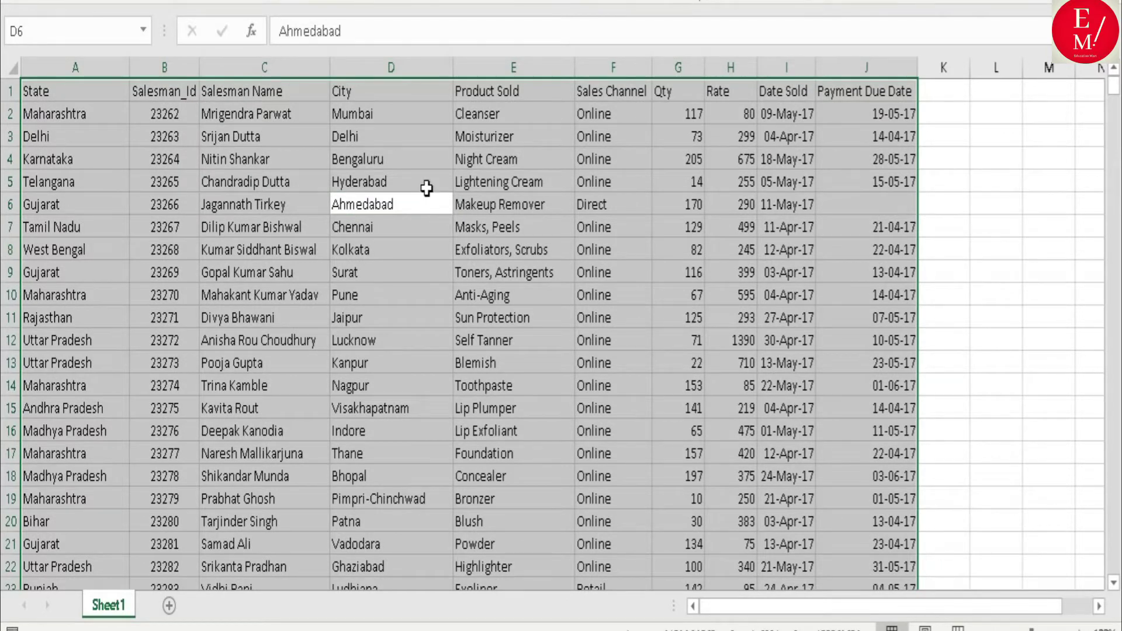
key("alt+n+v")
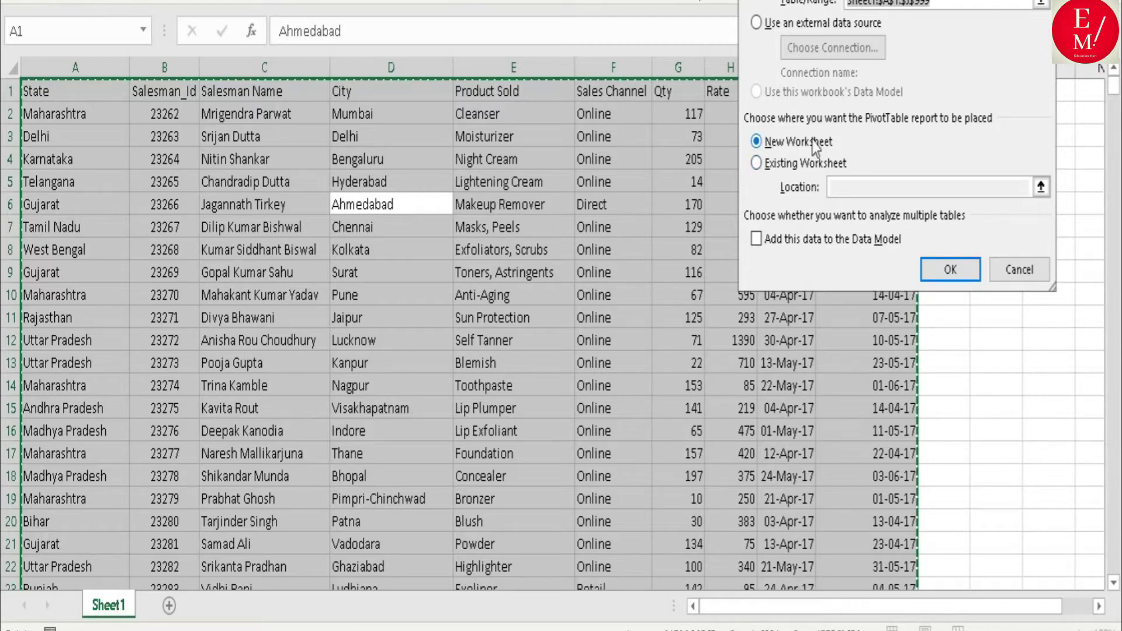
left_click(957, 271)
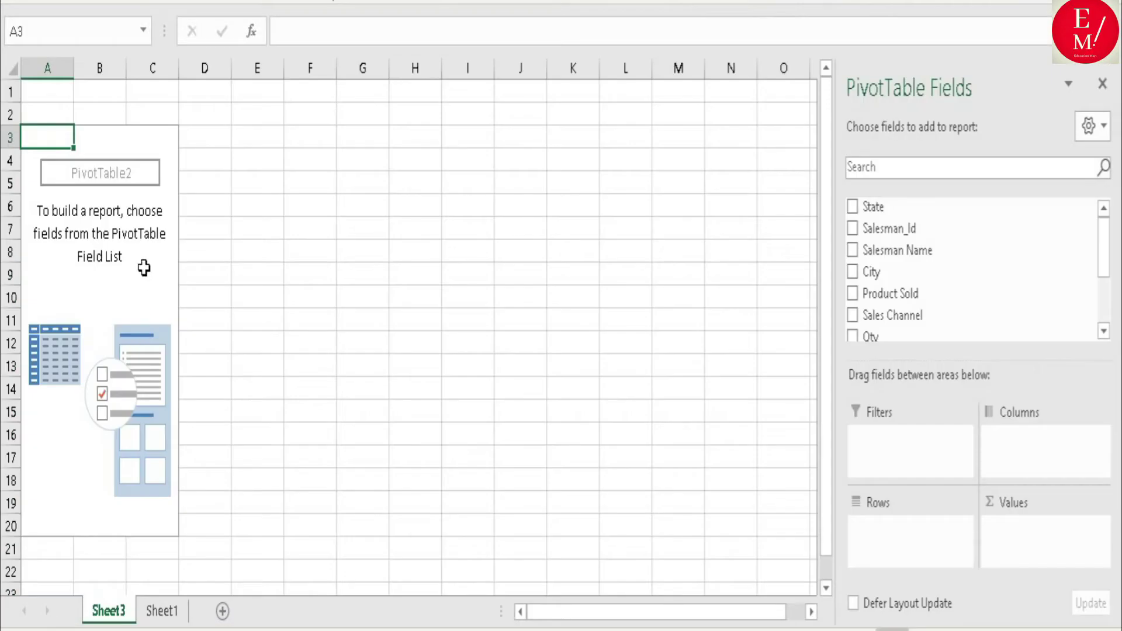
left_click(145, 266)
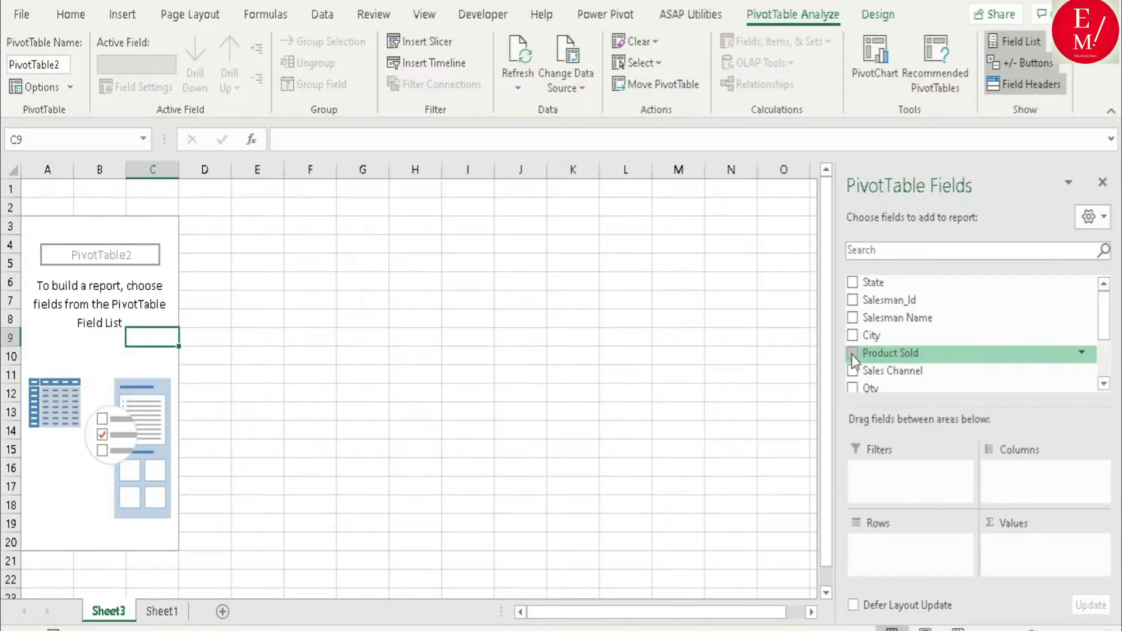
Step: Sum Qty by Sales Channel in the pivot, then review the Direct and Online entries in Sheet1's column F
left_click(853, 370)
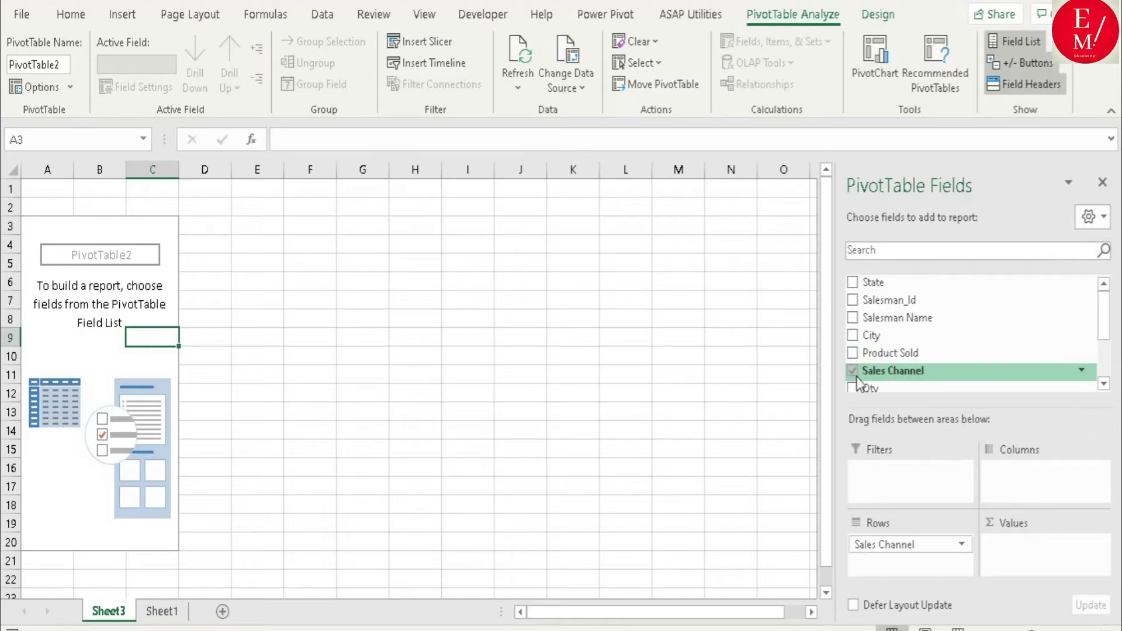
left_click(852, 387)
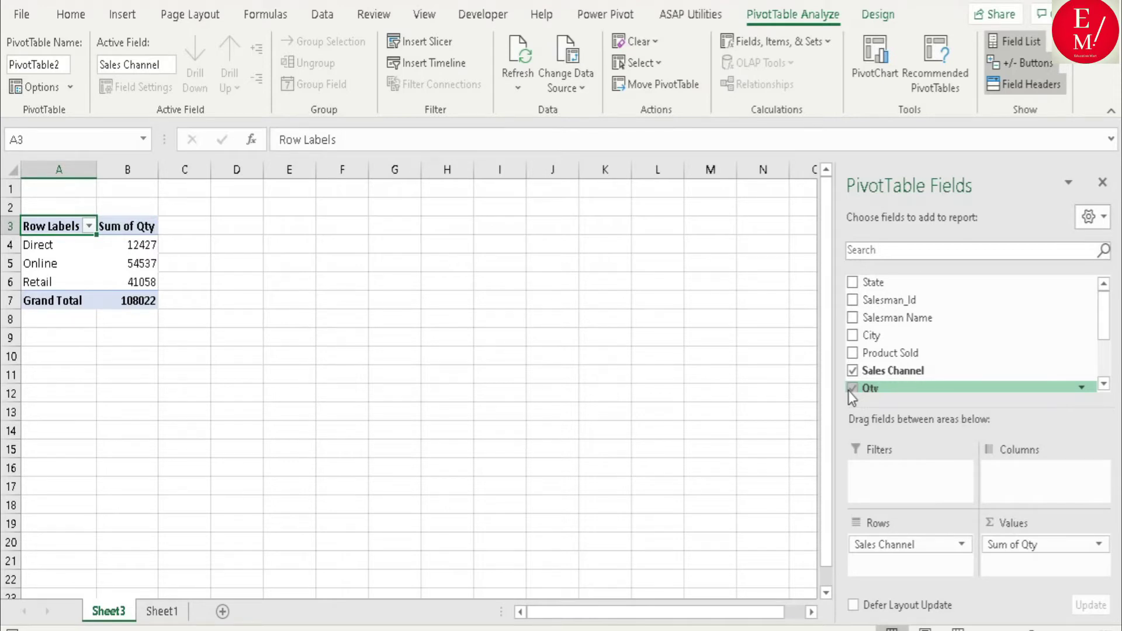
left_click(173, 611)
left_click(462, 269)
left_click(589, 206)
left_click(621, 292)
left_click(620, 319)
left_click(617, 357)
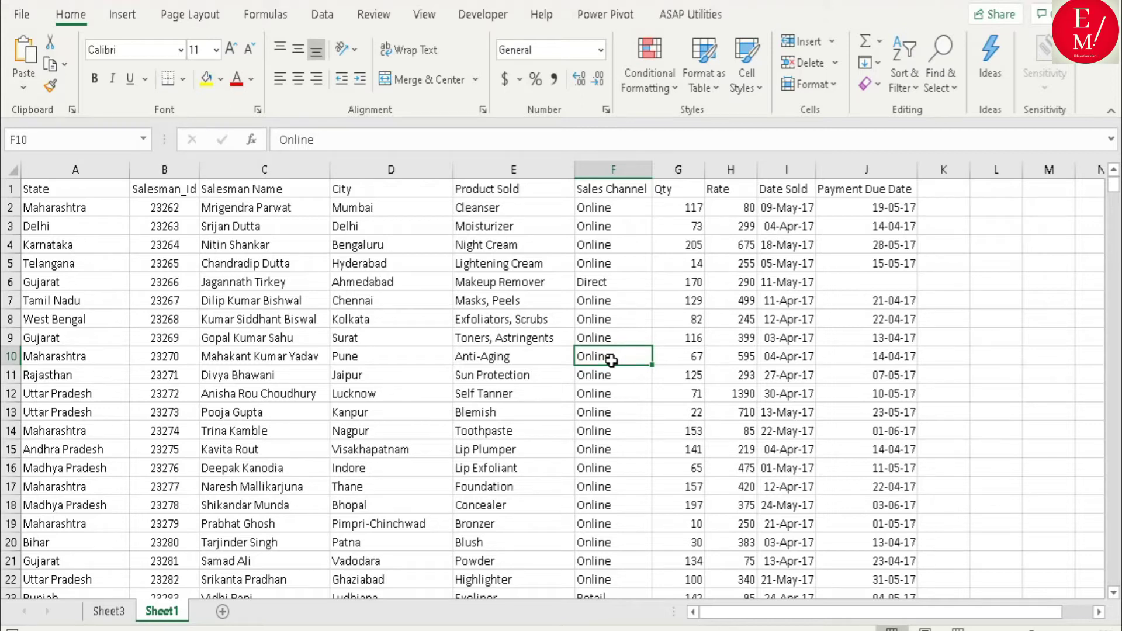
Step: Return to Sheet3's pivot and check the Retail and Online Qty totals with the PivotTable Analyze tools shown
left_click(109, 611)
left_click(141, 279)
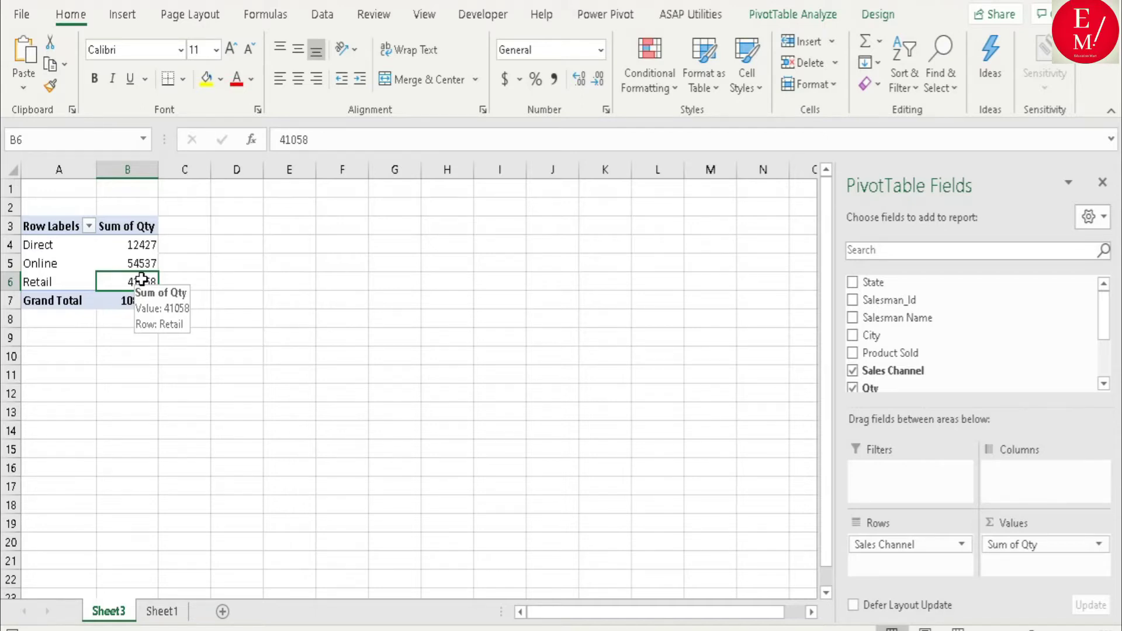
left_click(133, 260)
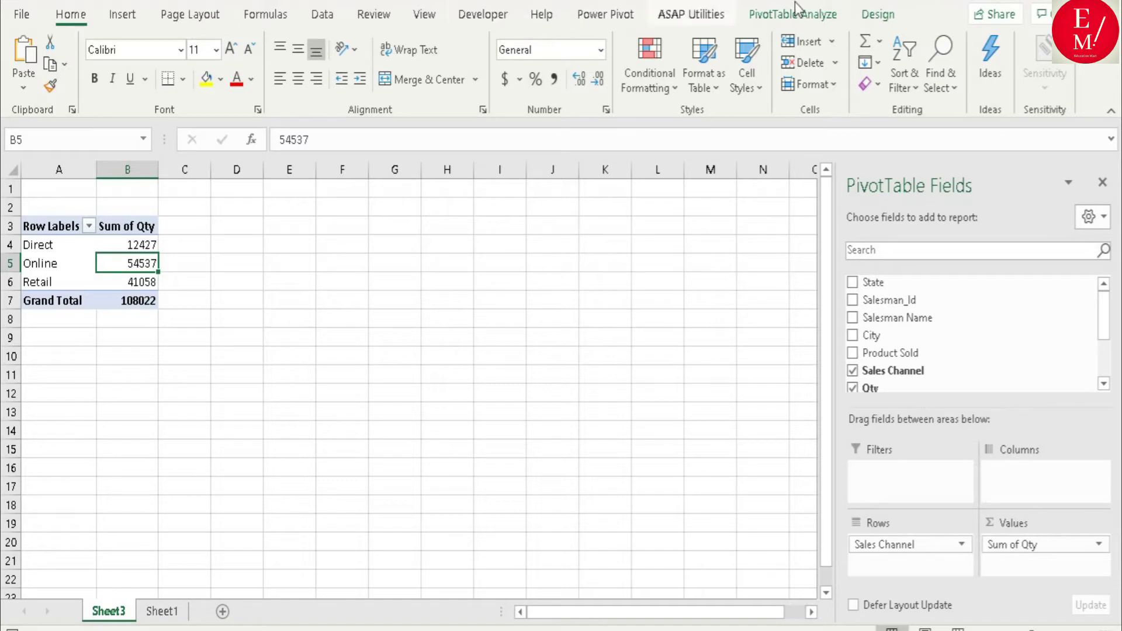
left_click(815, 16)
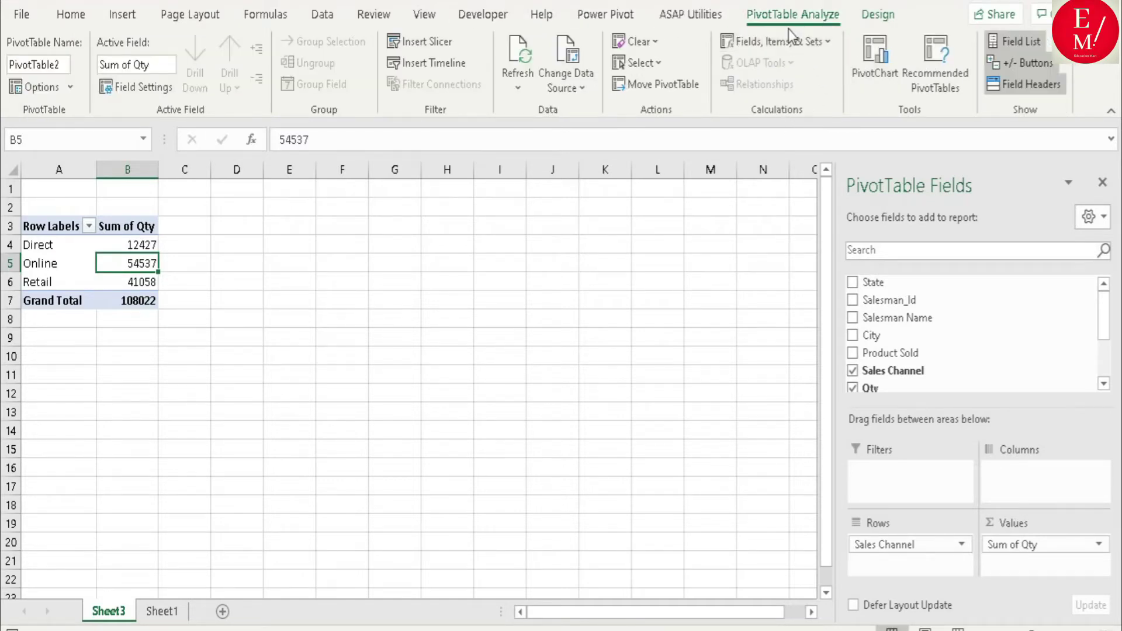
Step: Open Insert Calculated Field from Fields, Items & Sets and move the dialog to the centre
left_click(833, 42)
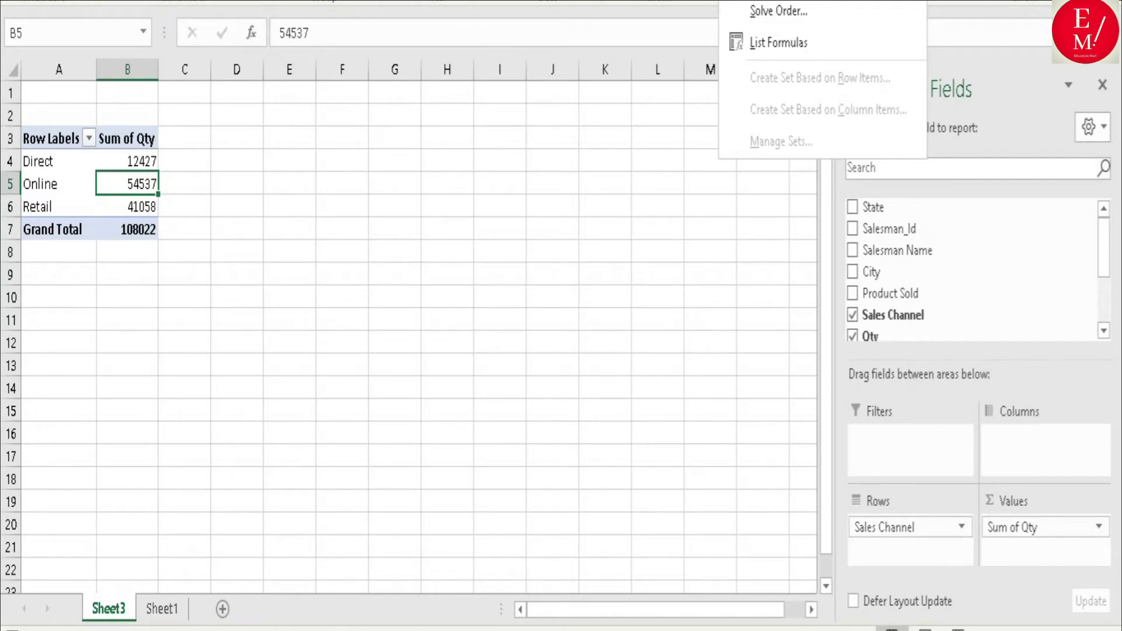
key("f")
left_click_drag(868, 3, 446, 123)
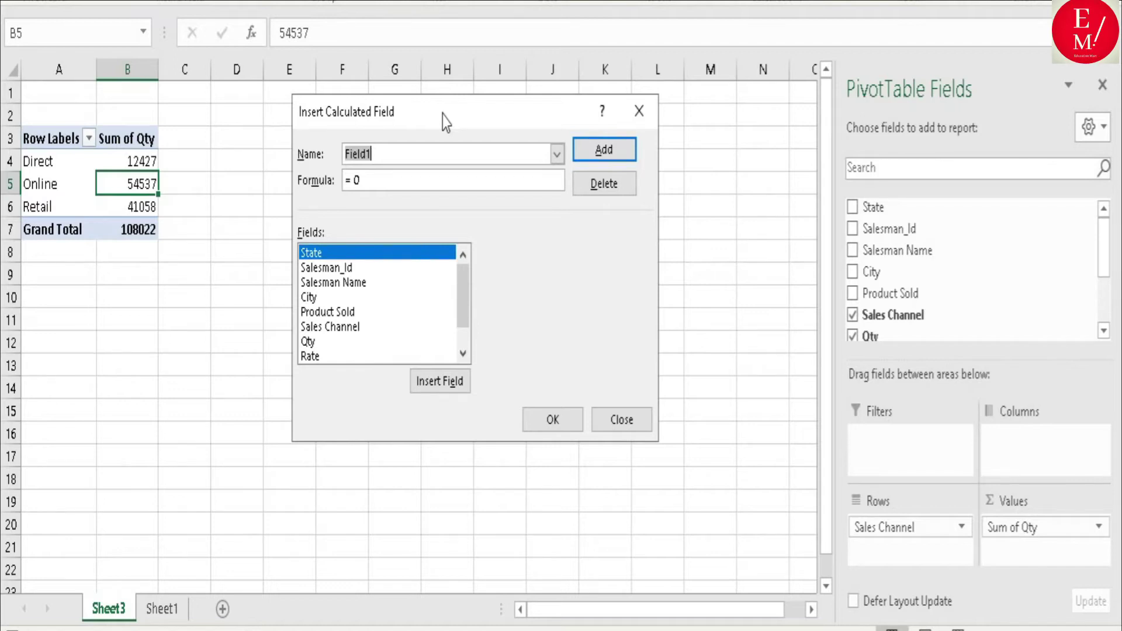
Step: Name the calculated field Incentive and replace the default 0 formula with if(
type("Incentive")
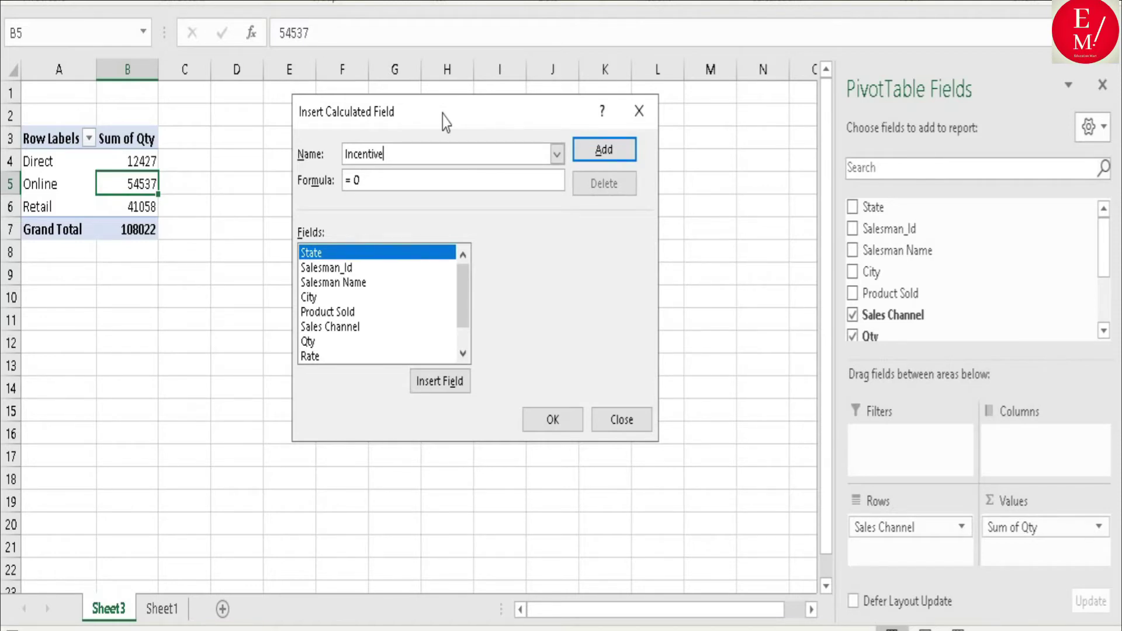
left_click(405, 182)
key("BackSpace")
type("if(")
Step: Fill the formula with Qty, 50000 and 1,0, discarding an attempted text label
double_click(310, 342)
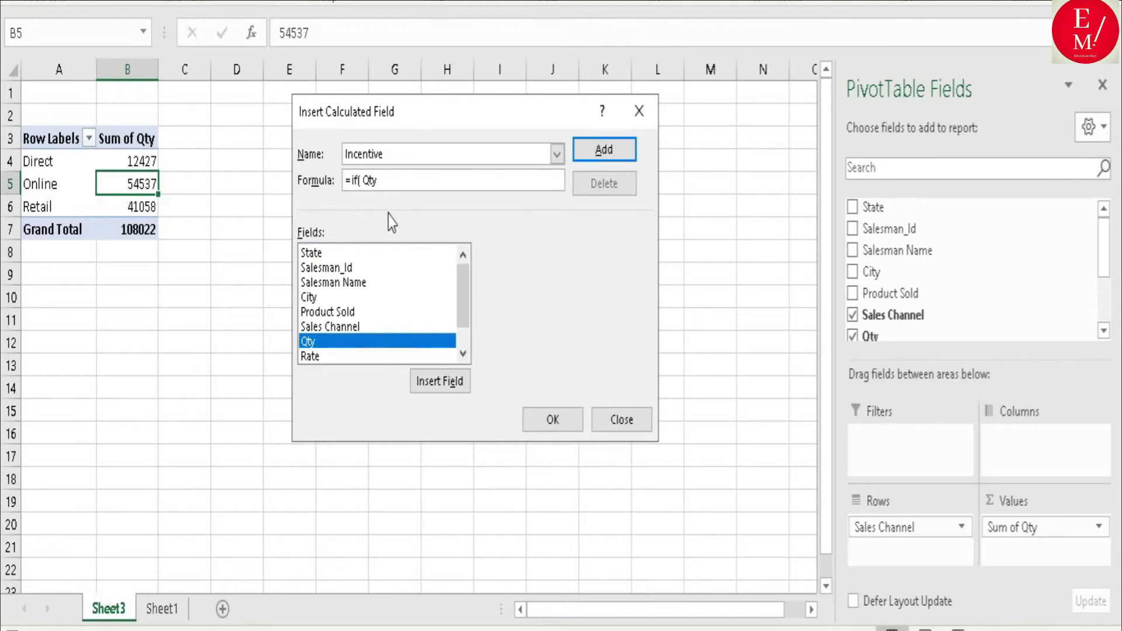
type("50000")
type(",")
type("\"incentive earn\"")
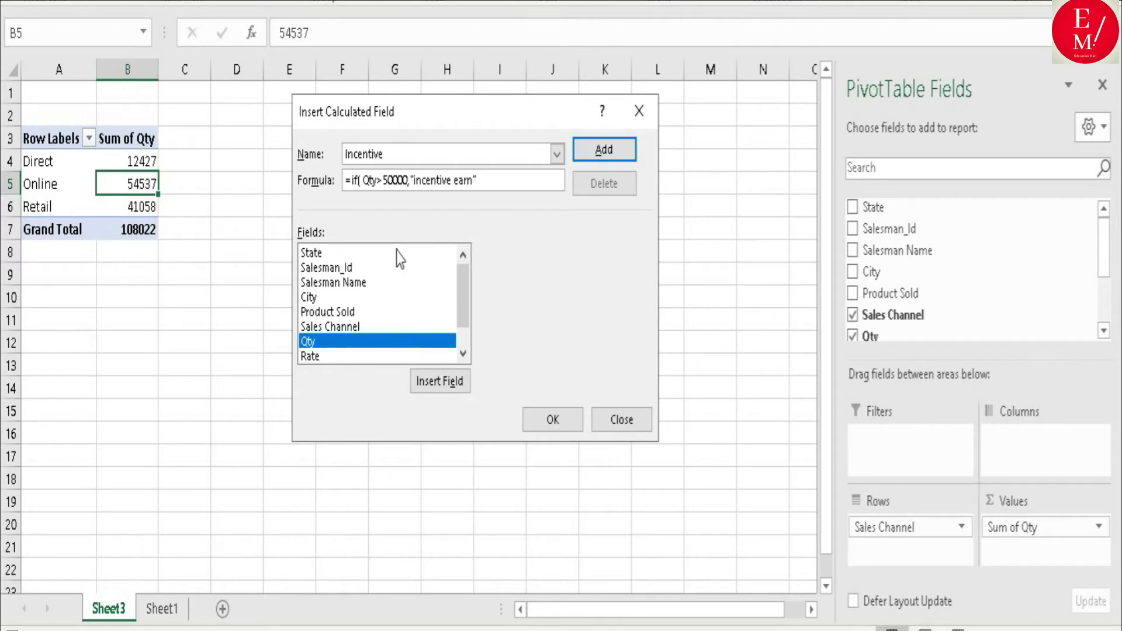
key("BackSpace")
key("BackSpace")
key("BackSpace")
key("BackSpace")
key("BackSpace")
key("BackSpace")
key("BackSpace")
key("BackSpace")
key("BackSpace")
key("BackSpace")
key("BackSpace")
key("BackSpace")
key("BackSpace")
key("BackSpace")
key("BackSpace")
type("1,0")
Step: Close the formula as =if( Qty> 50000,1,0) and add the Incentive field
left_click(404, 180)
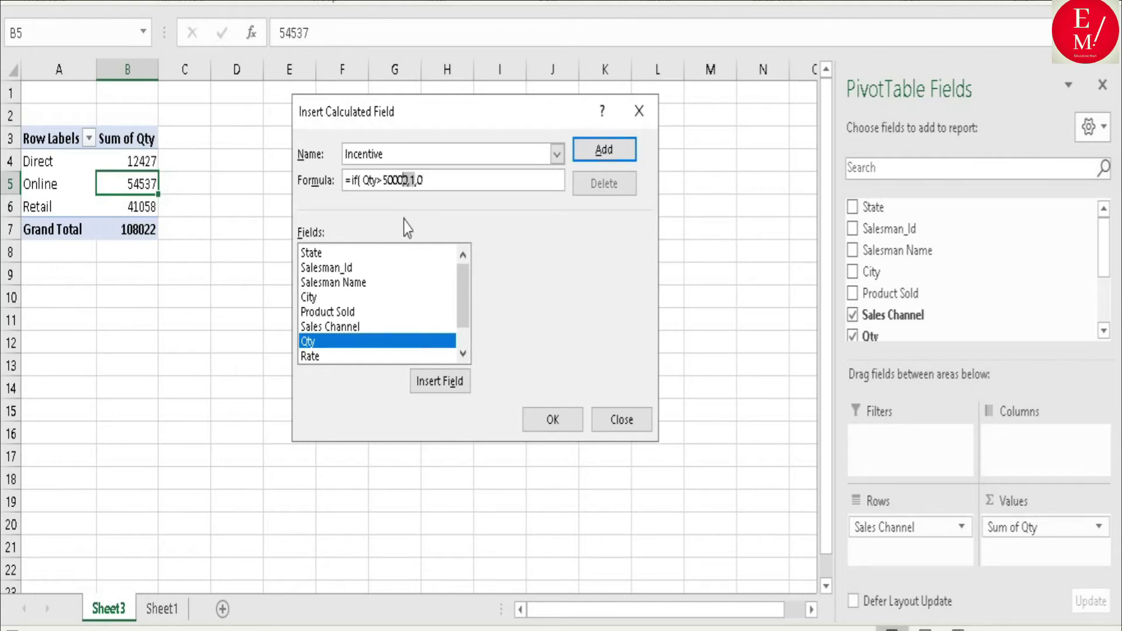
left_click(433, 182)
left_click(403, 177)
mouse_move(404, 177)
left_mouse_down()
mouse_move(377, 172)
mouse_move(418, 177)
left_mouse_up()
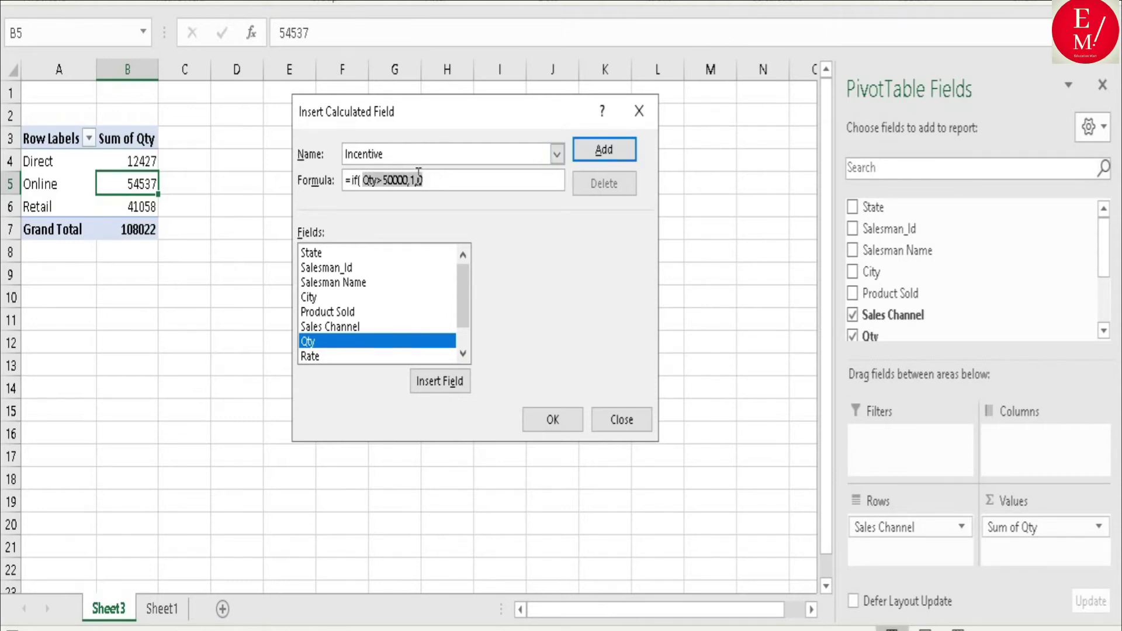
left_click(398, 180)
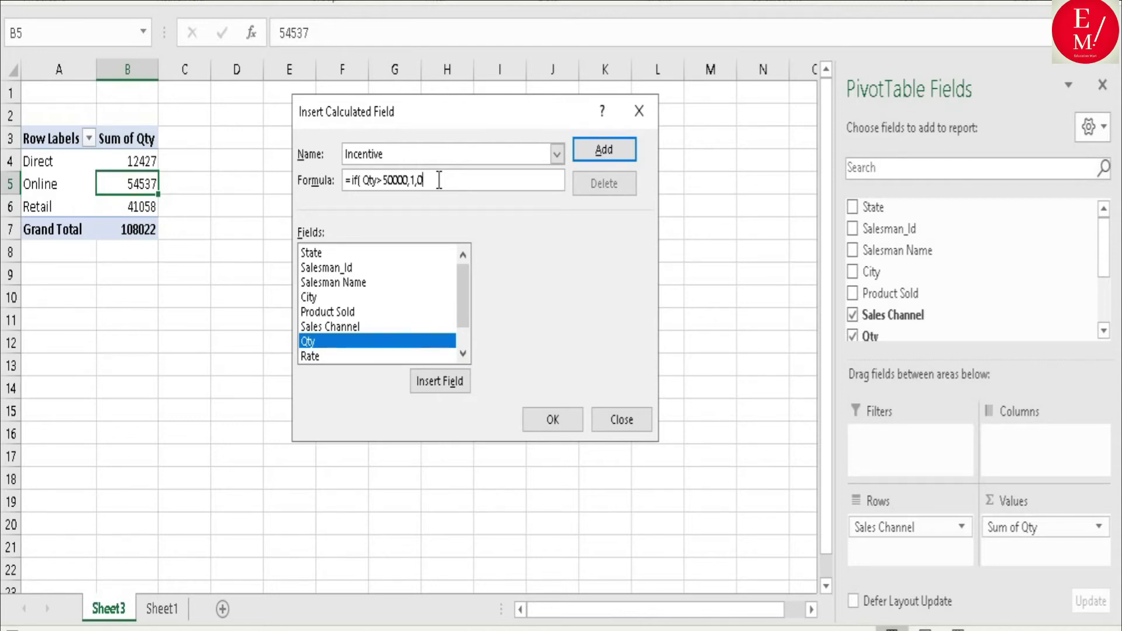
type(")")
left_click(604, 150)
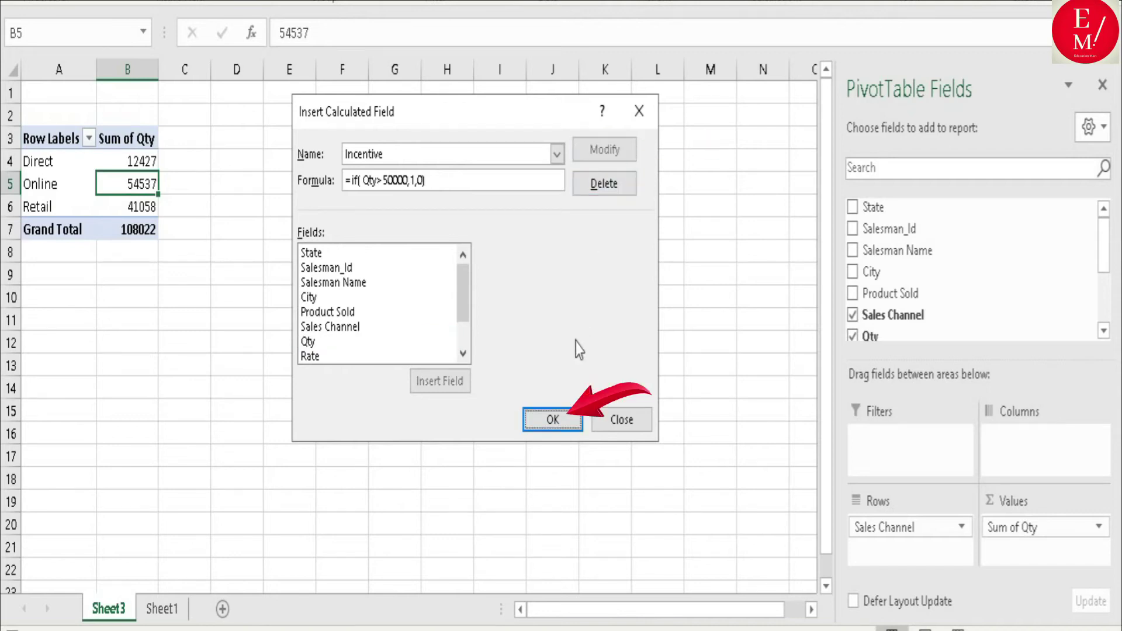
Step: Confirm the calculated field and check Sum of Incentive: 1 for Online, 0 for Direct
left_click(566, 419)
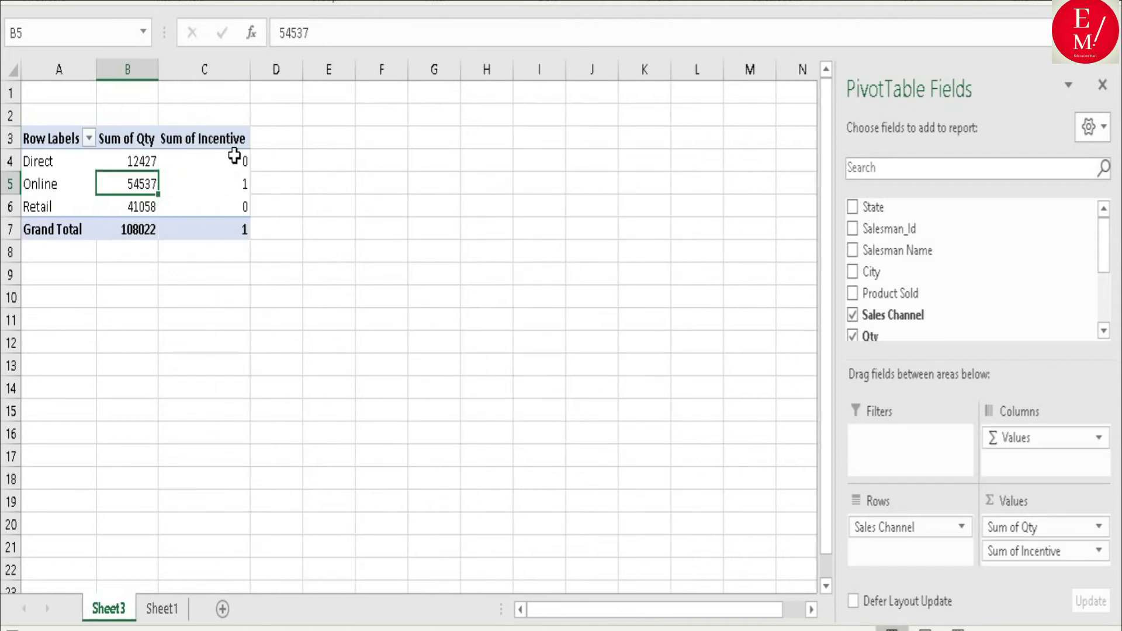
left_click_drag(234, 156, 234, 205)
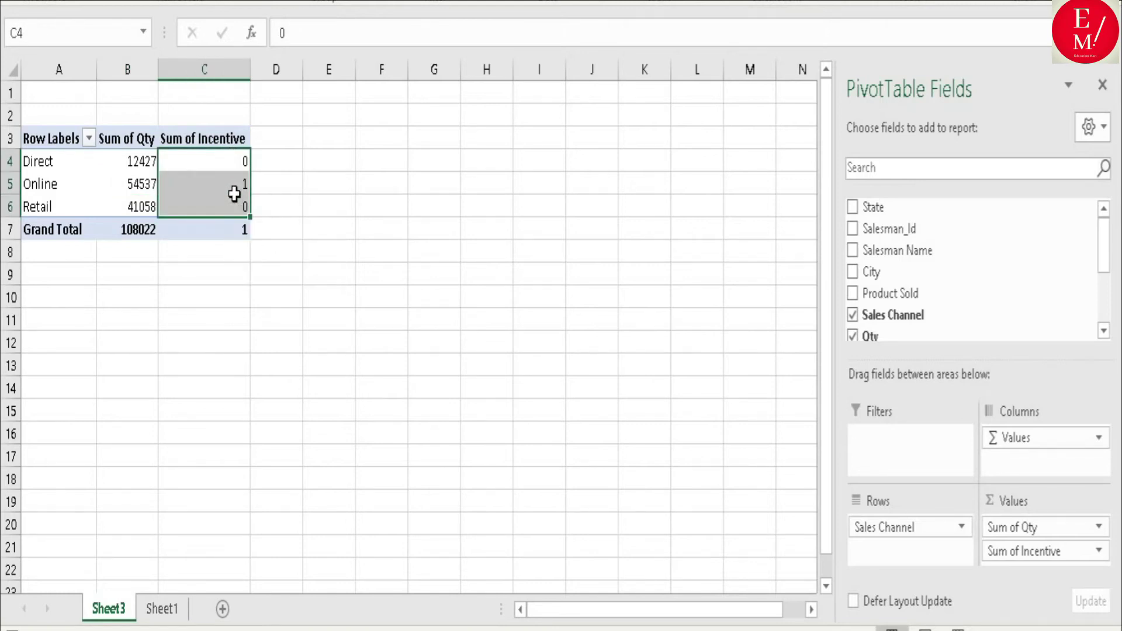
left_click(236, 159)
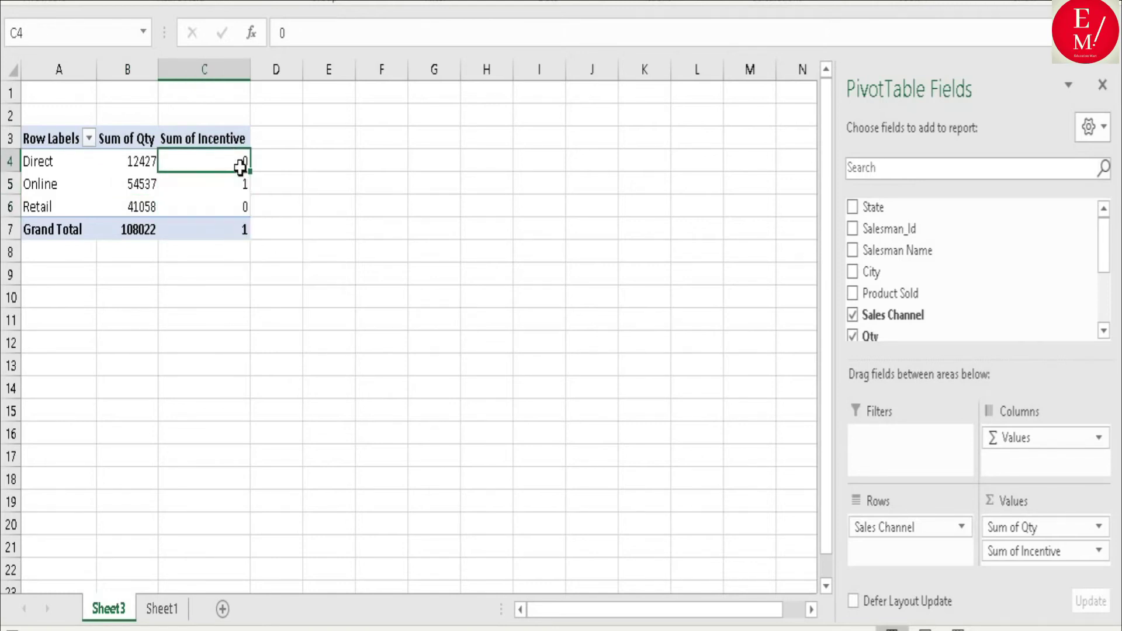
left_click(125, 159)
left_click(216, 156)
left_click(137, 186)
left_click(205, 190)
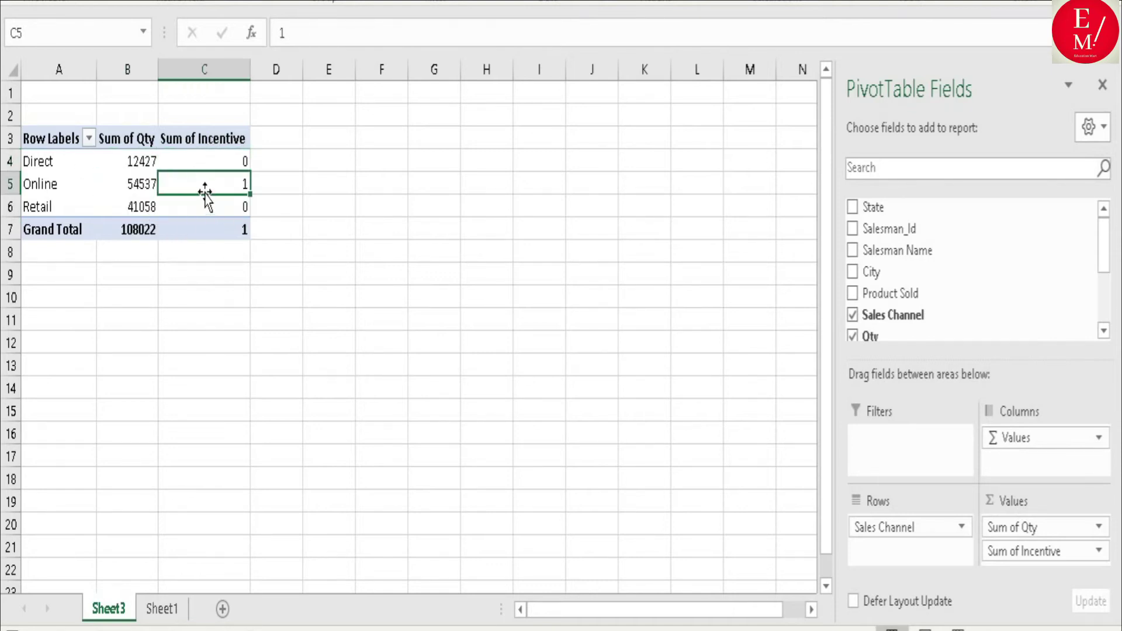
left_click(213, 158)
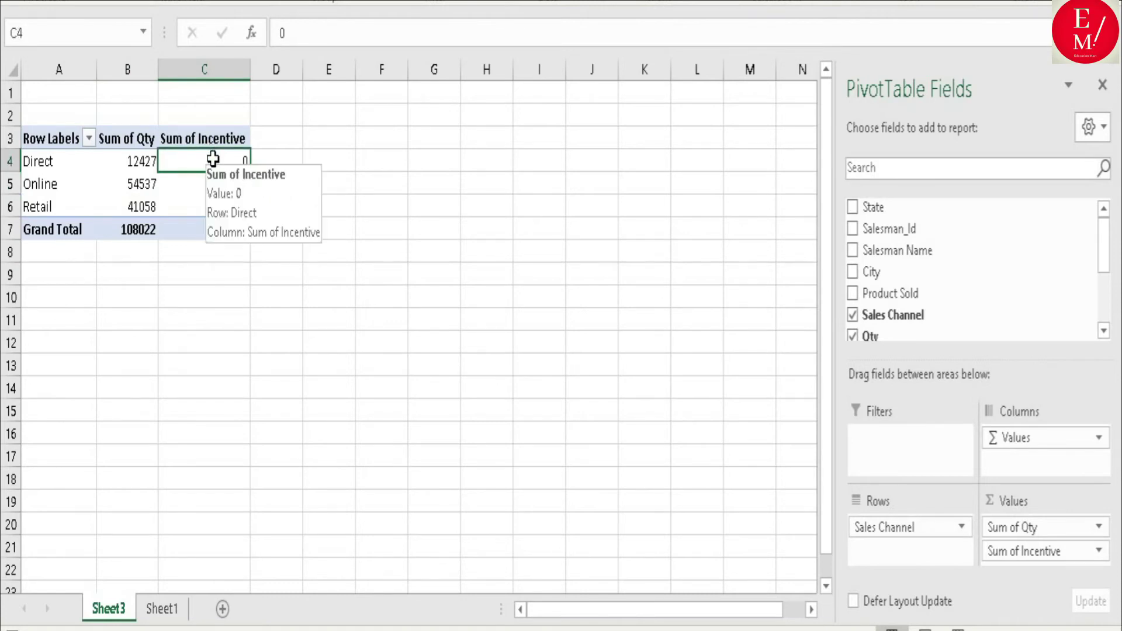
left_click(419, 167)
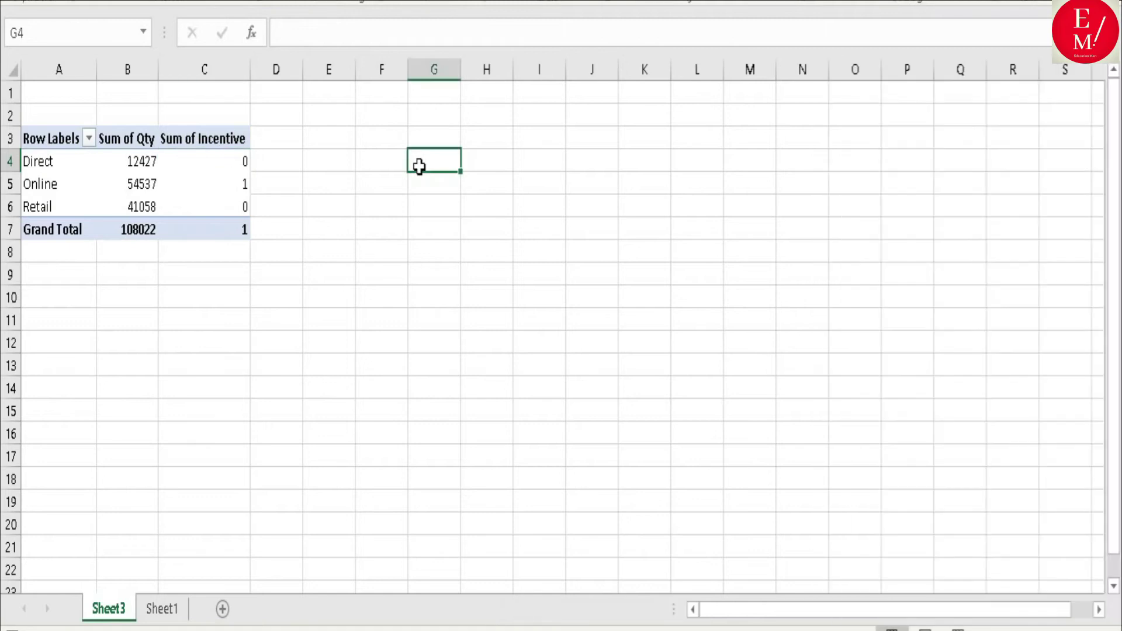
Step: Enter a key in G4:H5 pairing 0 with No incentive and 1 with Incentive earned
type("0")
key("Tab")
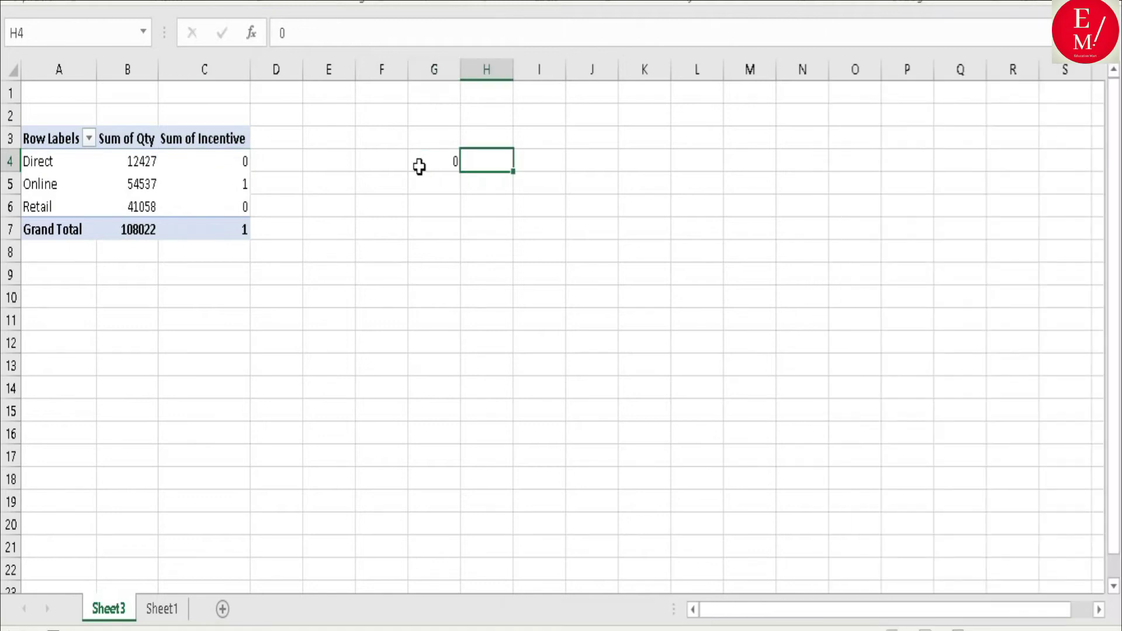
type("No ")
type("incentive")
key("Return")
key("Left")
type("1")
key("Tab")
type("Incentive earned")
key("Return")
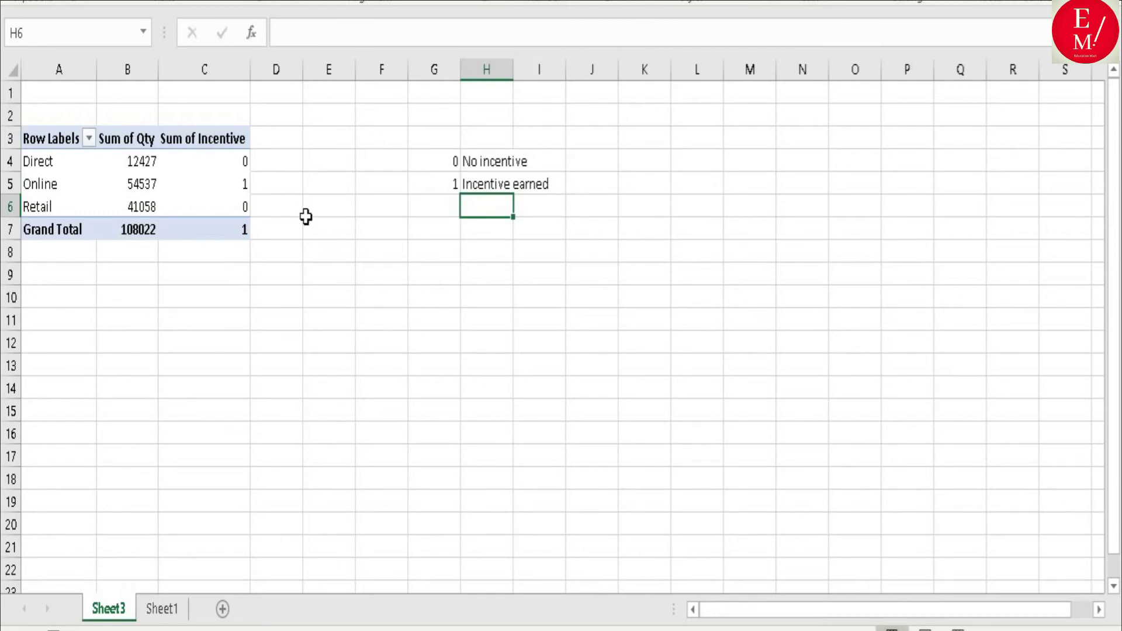
left_click(231, 165)
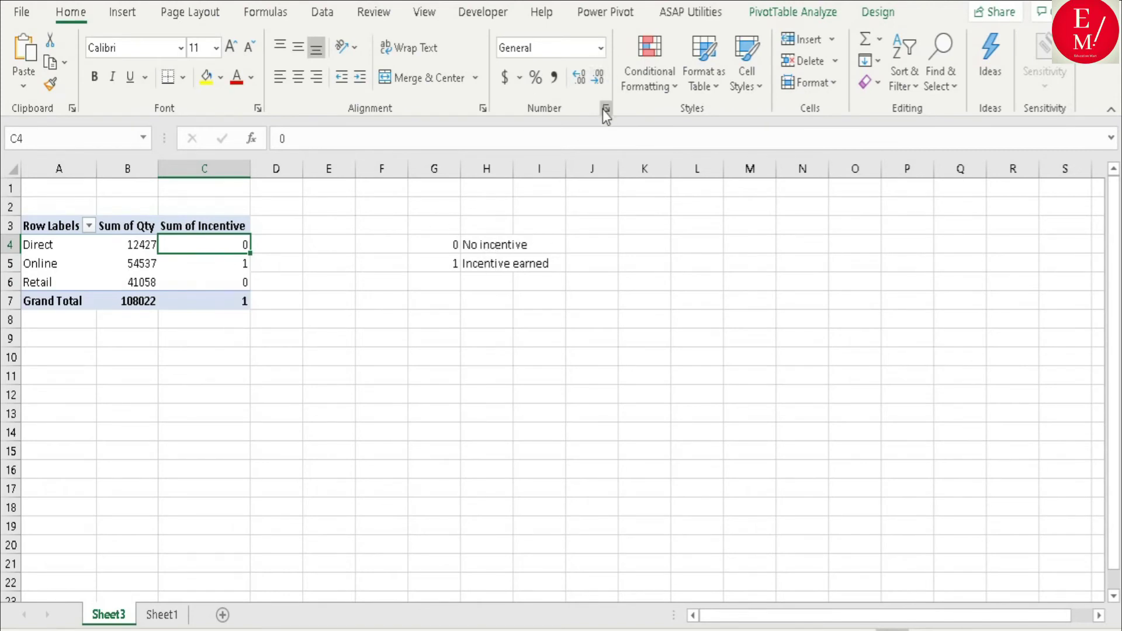
Step: In Format Cells for C4, choose Custom and replace General with "Incentive earned"
left_click(599, 52)
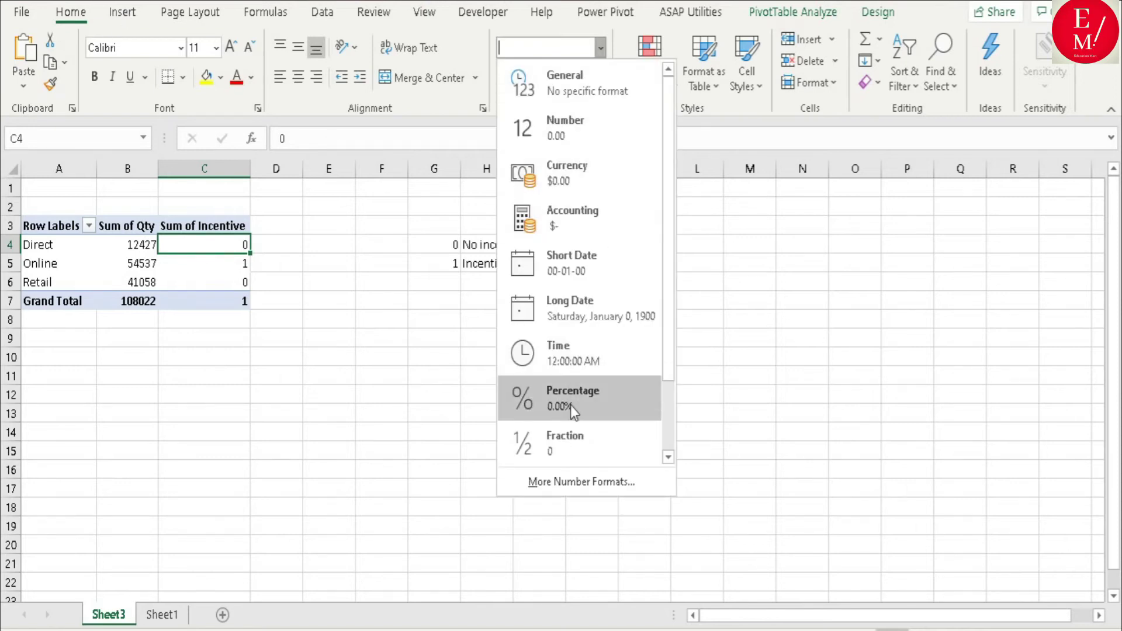
left_click(571, 484)
left_click_drag(193, 144, 770, 135)
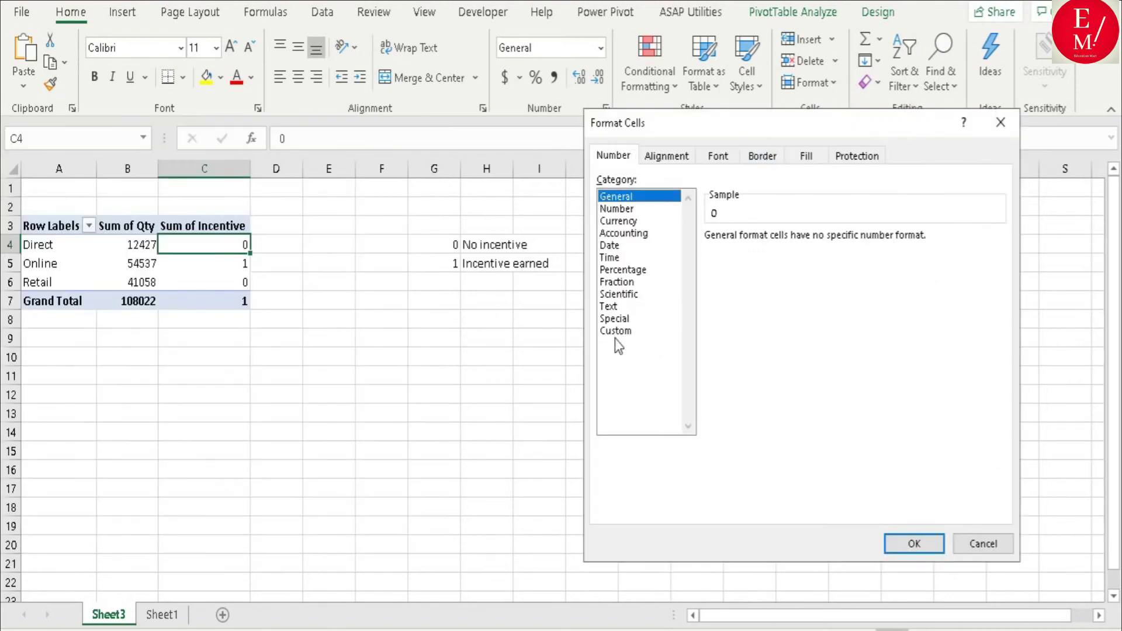
left_click(615, 331)
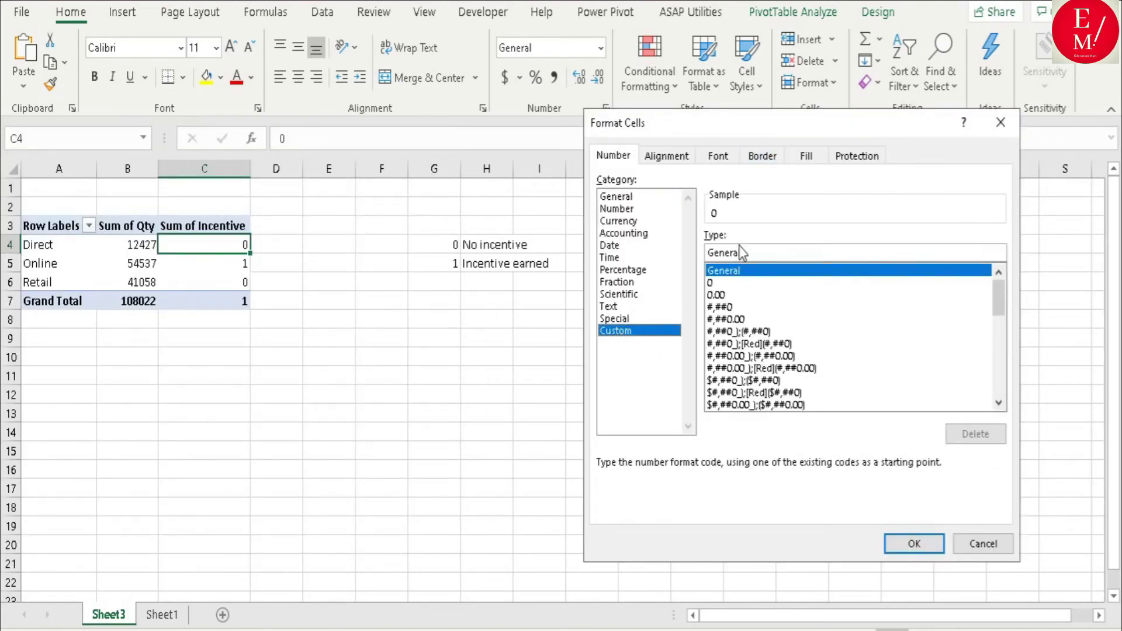
left_click_drag(742, 253, 693, 246)
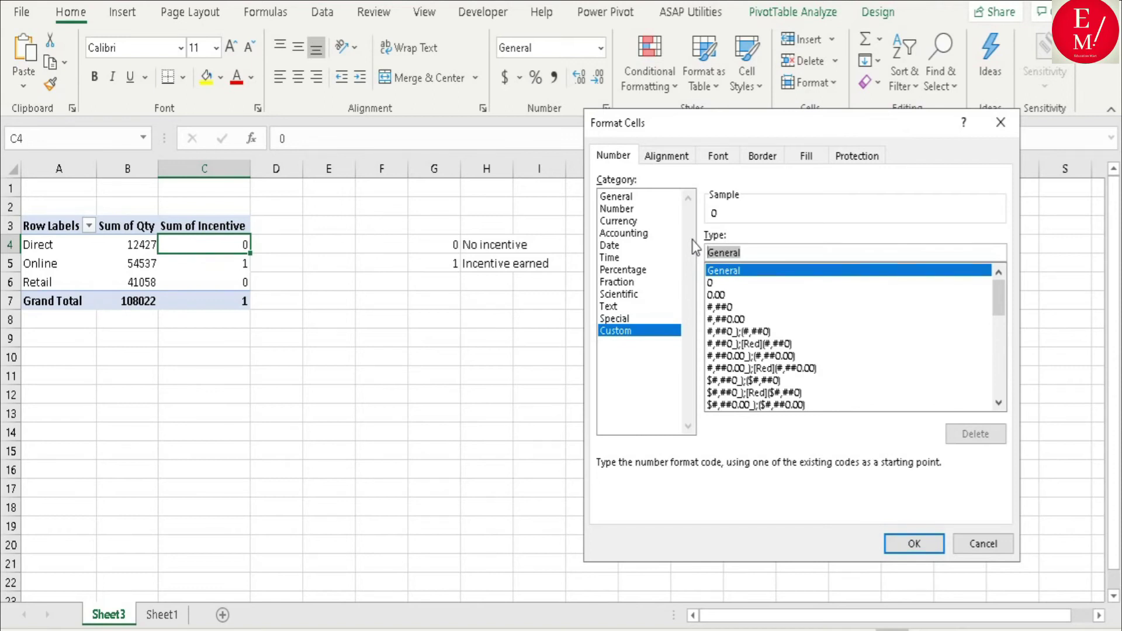
key("BackSpace")
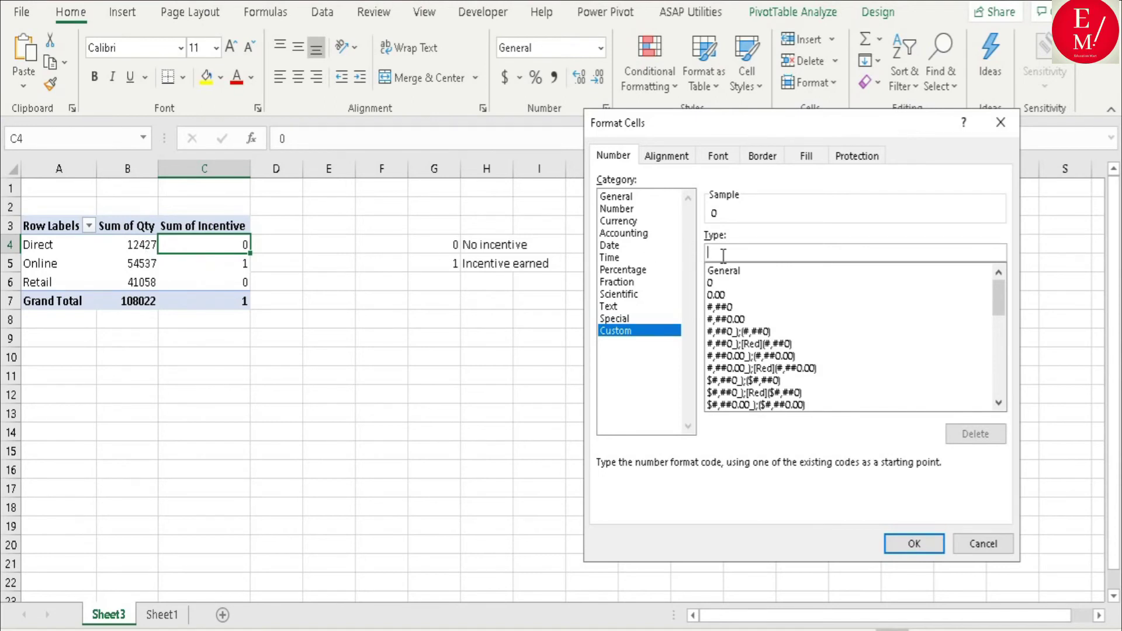
type("\"")
type("Incentive earned\"")
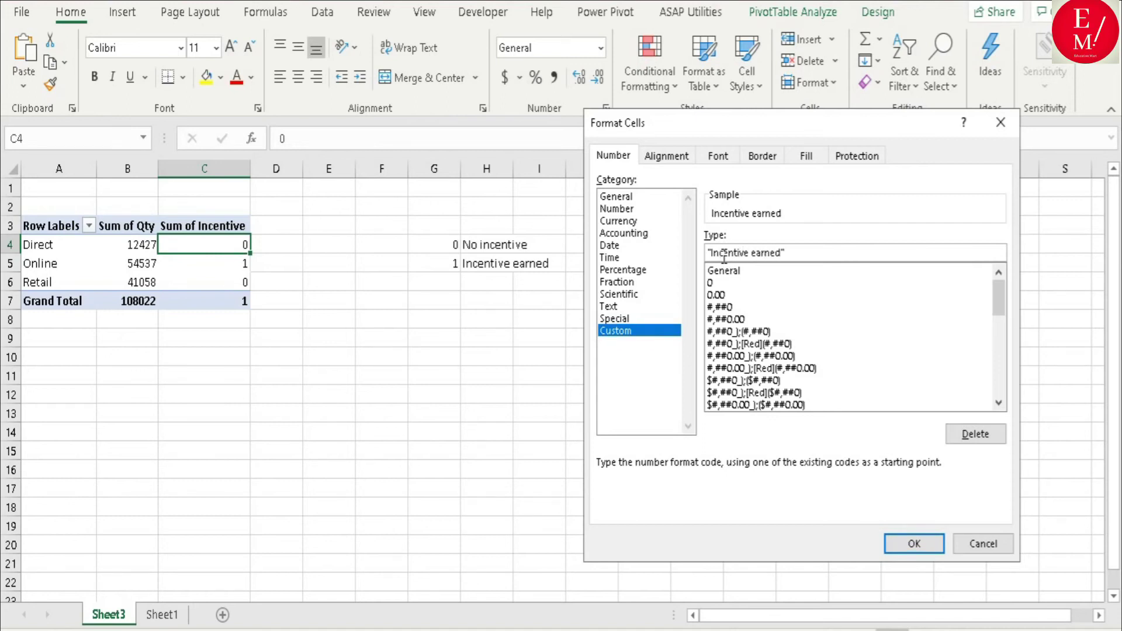
left_click_drag(739, 247, 706, 252)
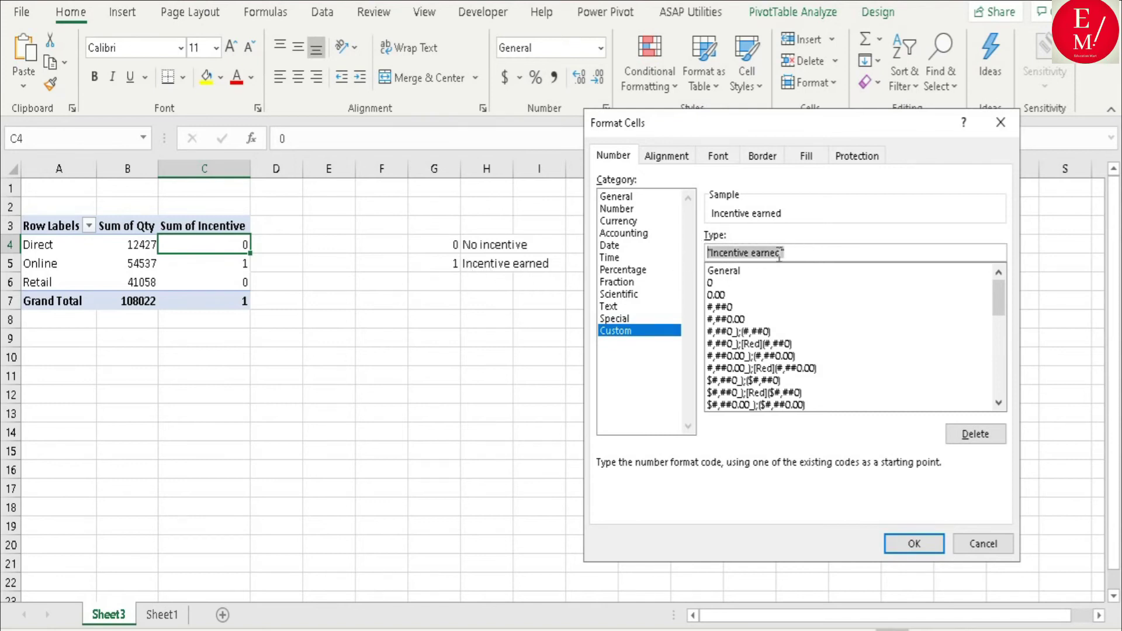
left_click(797, 253)
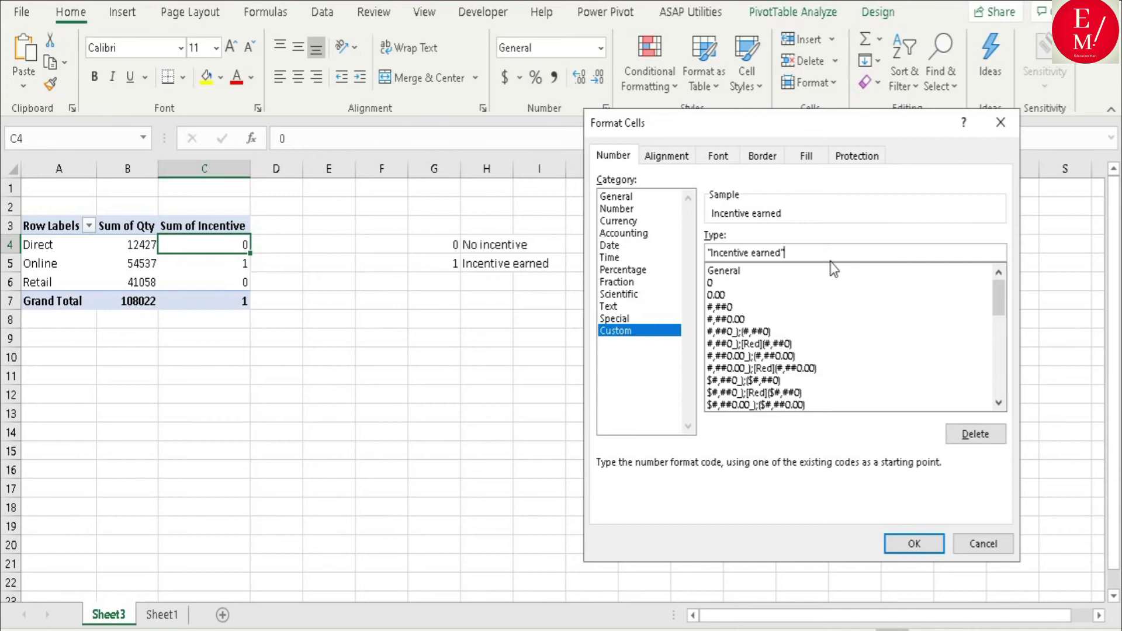
Step: Extend the custom format to "Incentive earned";;"No incentive" and apply it to C4
type(":")
key("BackSpace")
type(";;")
type("\"")
type("No in")
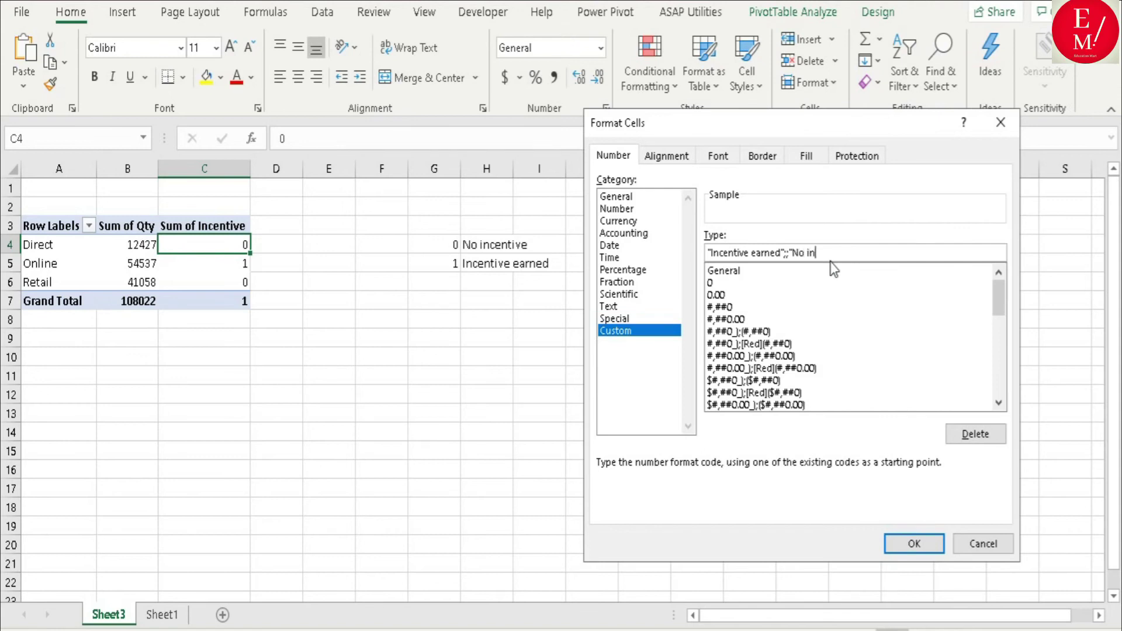
type("e\"")
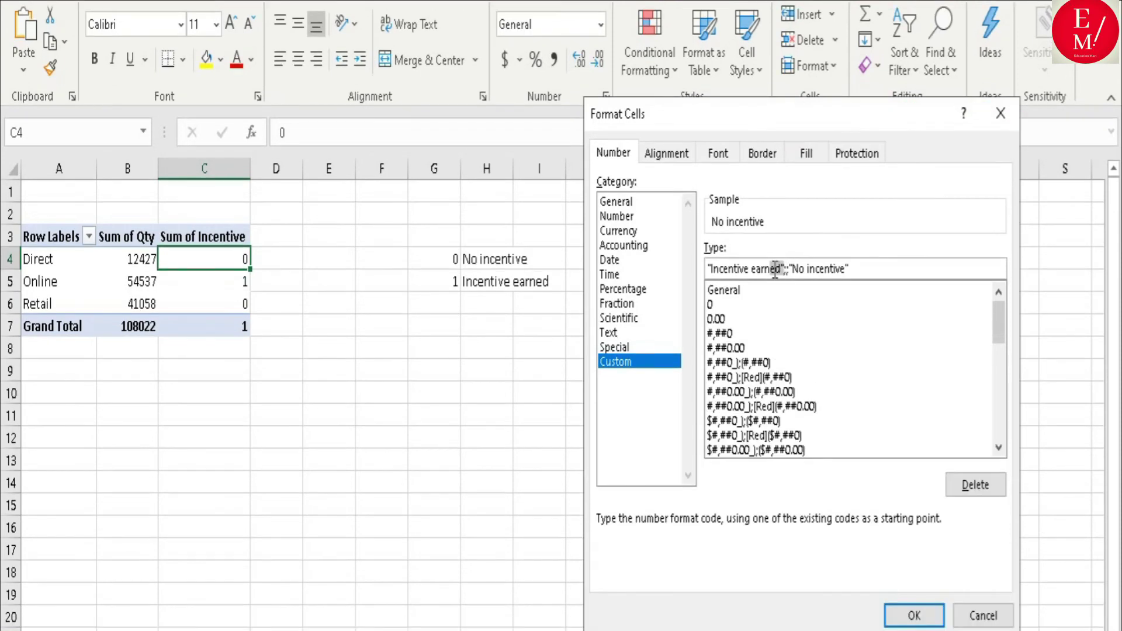
left_click_drag(782, 252, 708, 252)
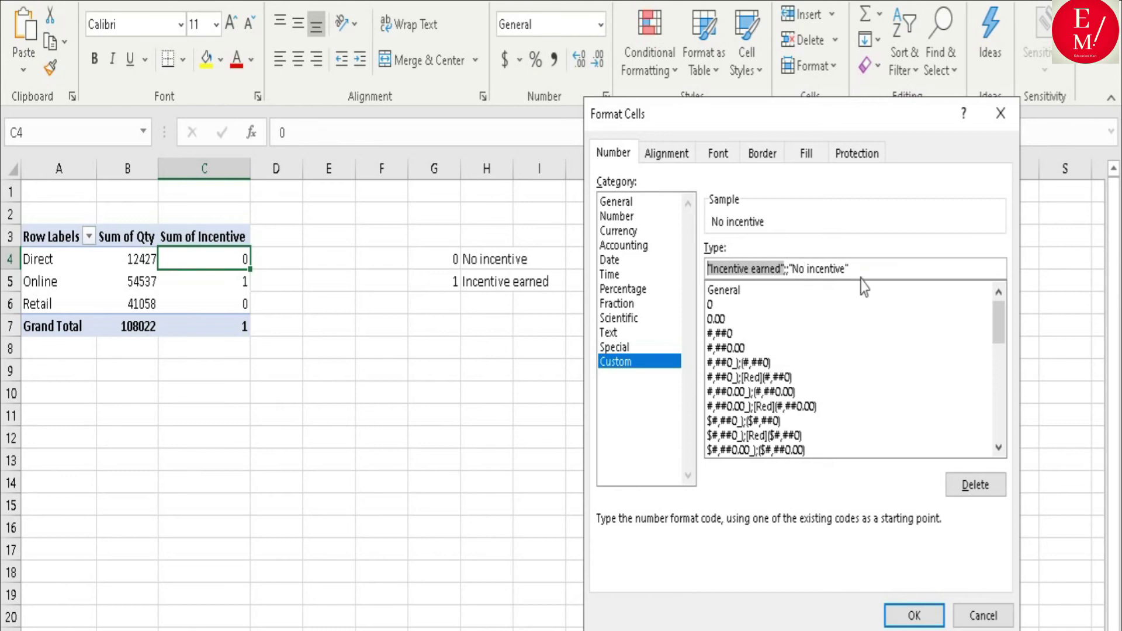
left_click_drag(867, 269, 780, 269)
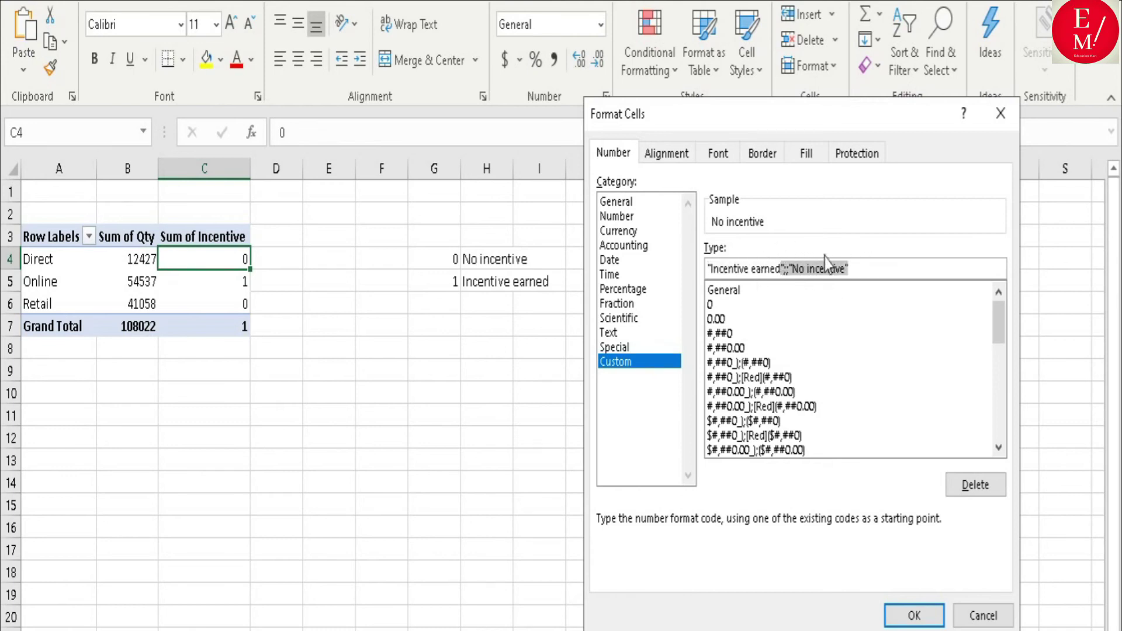
left_click(862, 269)
left_click(912, 615)
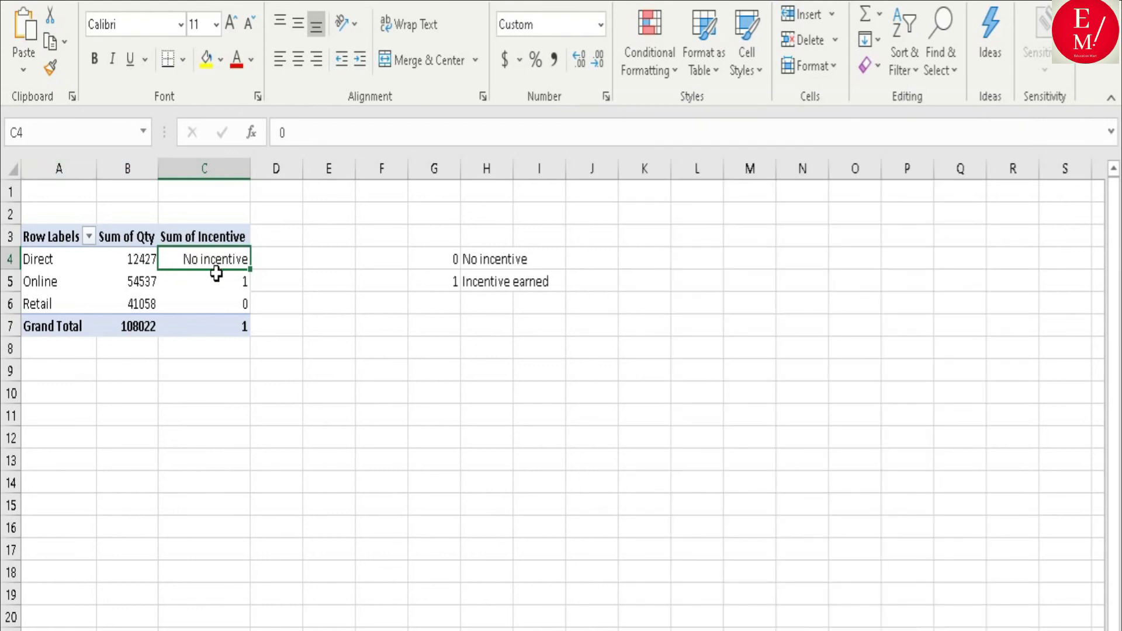
Step: Apply the custom number format "Incentive earned";;"No incentive" to the Sum of Incentive cells C4:C6
left_click_drag(223, 257, 215, 305)
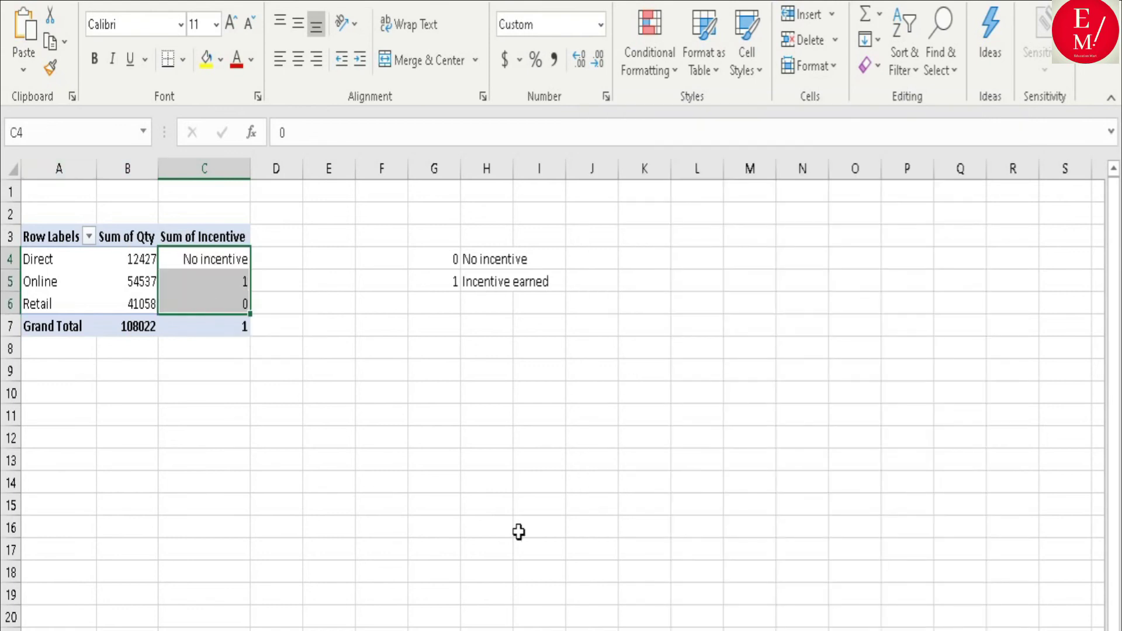
left_click(600, 25)
left_click(606, 547)
left_click(617, 361)
left_click_drag(991, 322, 1001, 446)
left_click(809, 451)
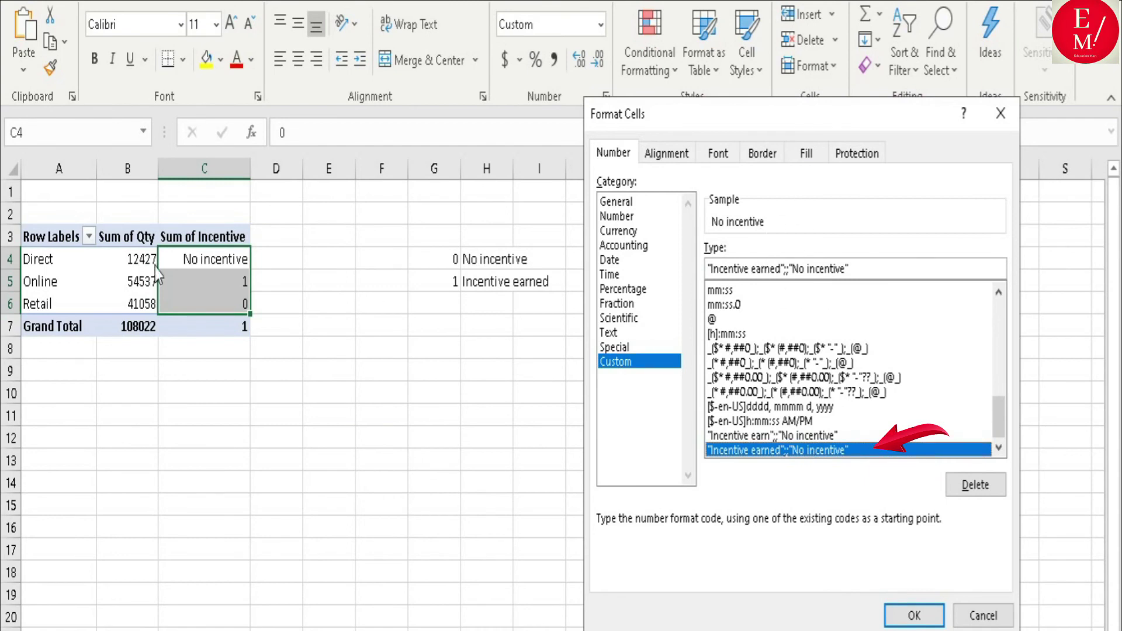
left_click(927, 618)
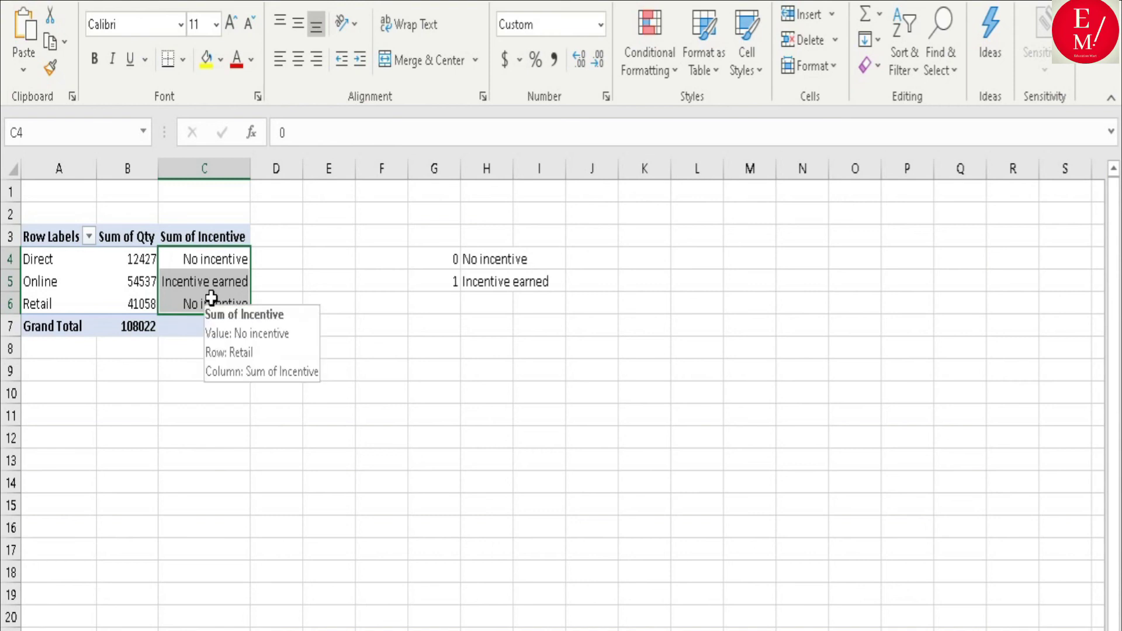
left_click(214, 263)
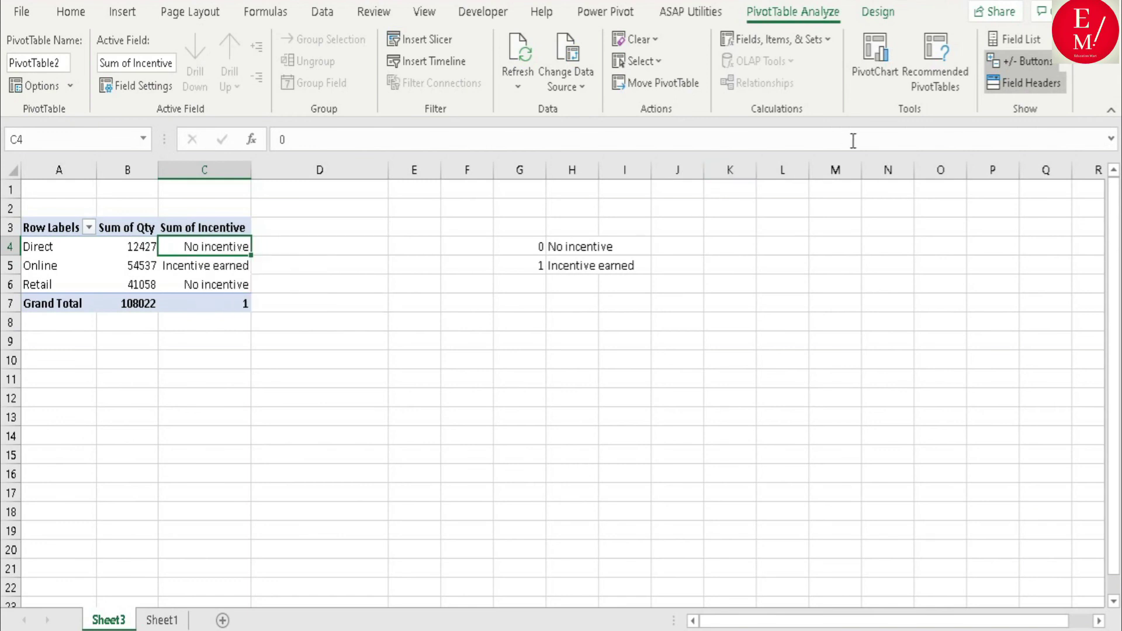
left_click(820, 41)
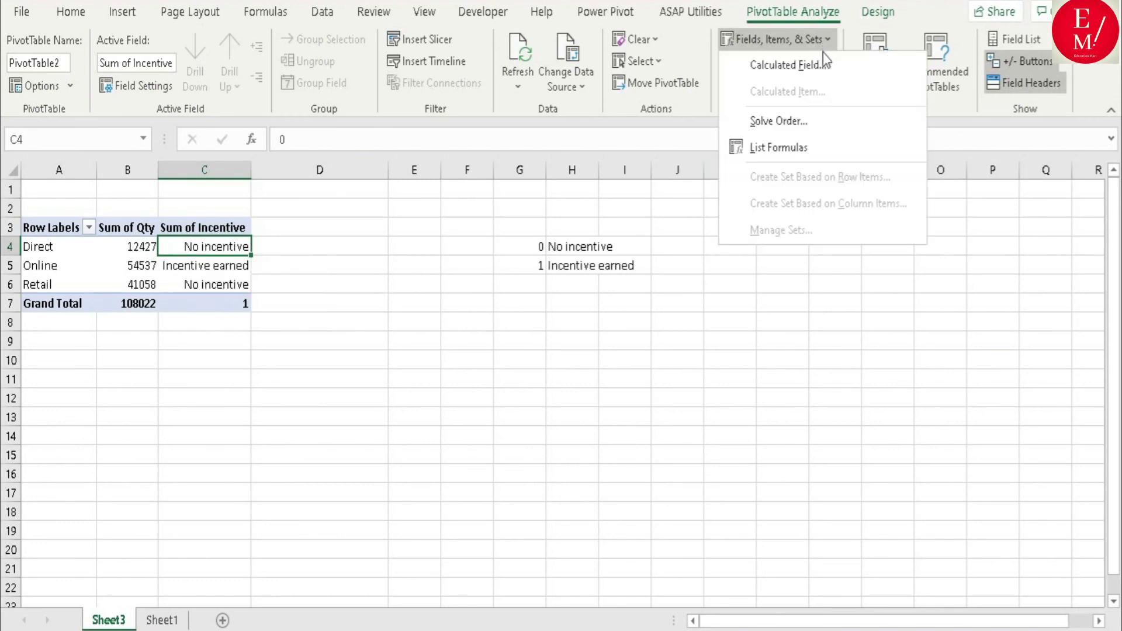
left_click(824, 61)
left_click(884, 243)
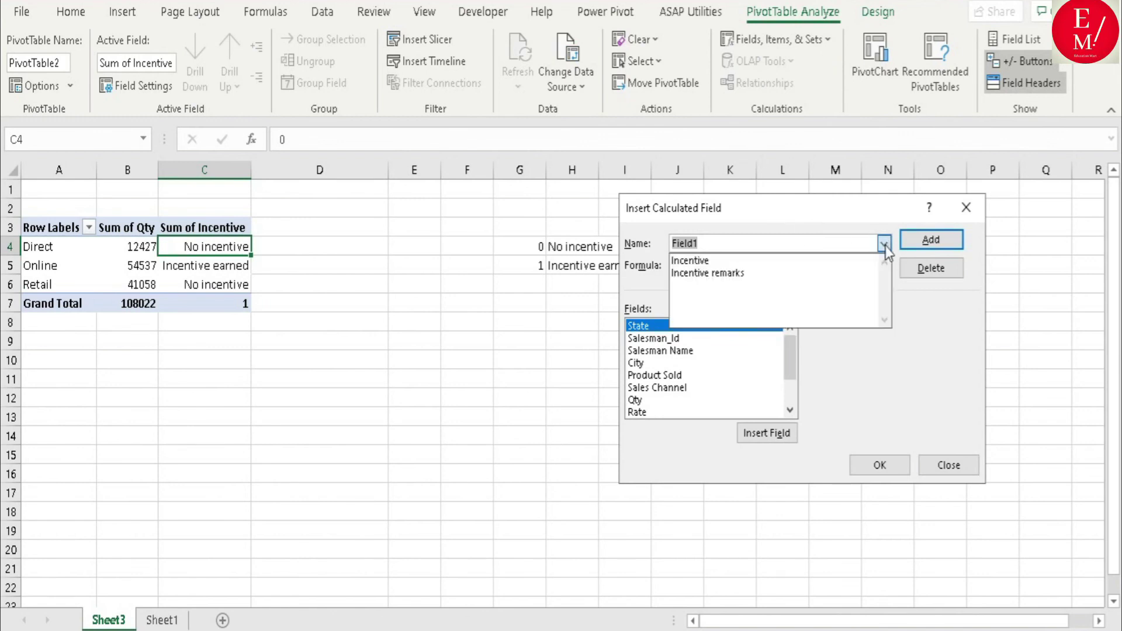
left_click(746, 261)
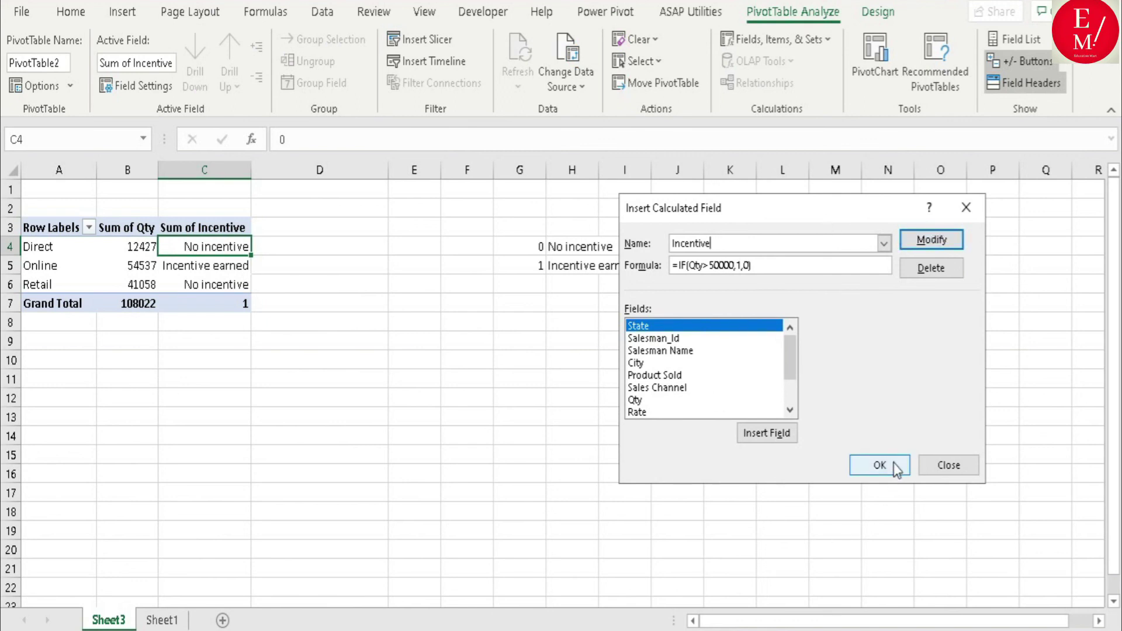
left_click(975, 469)
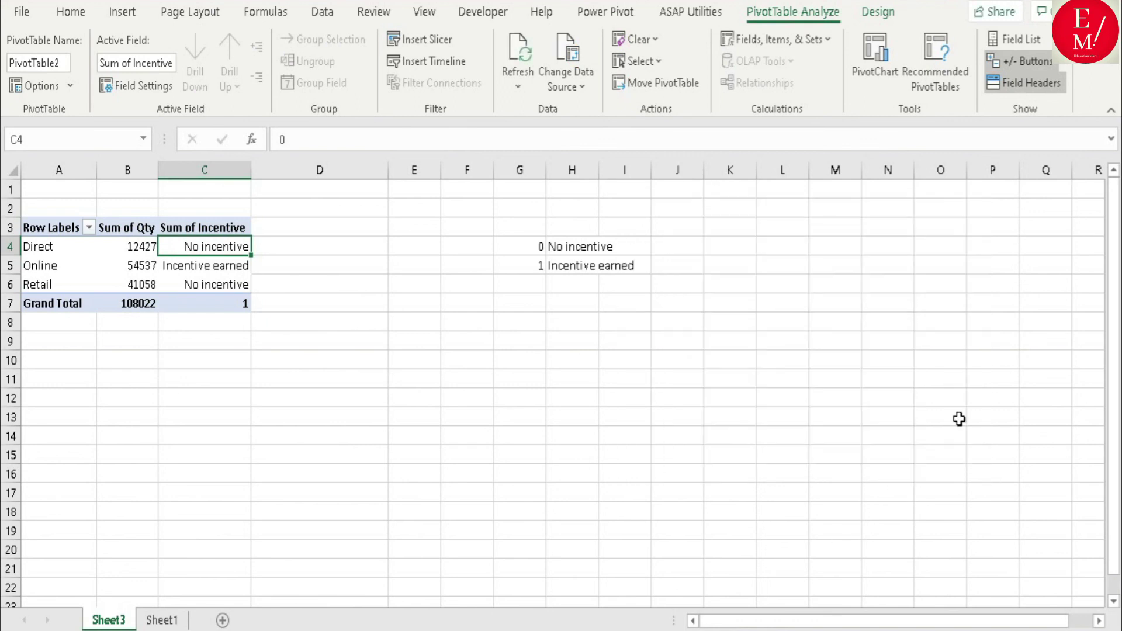